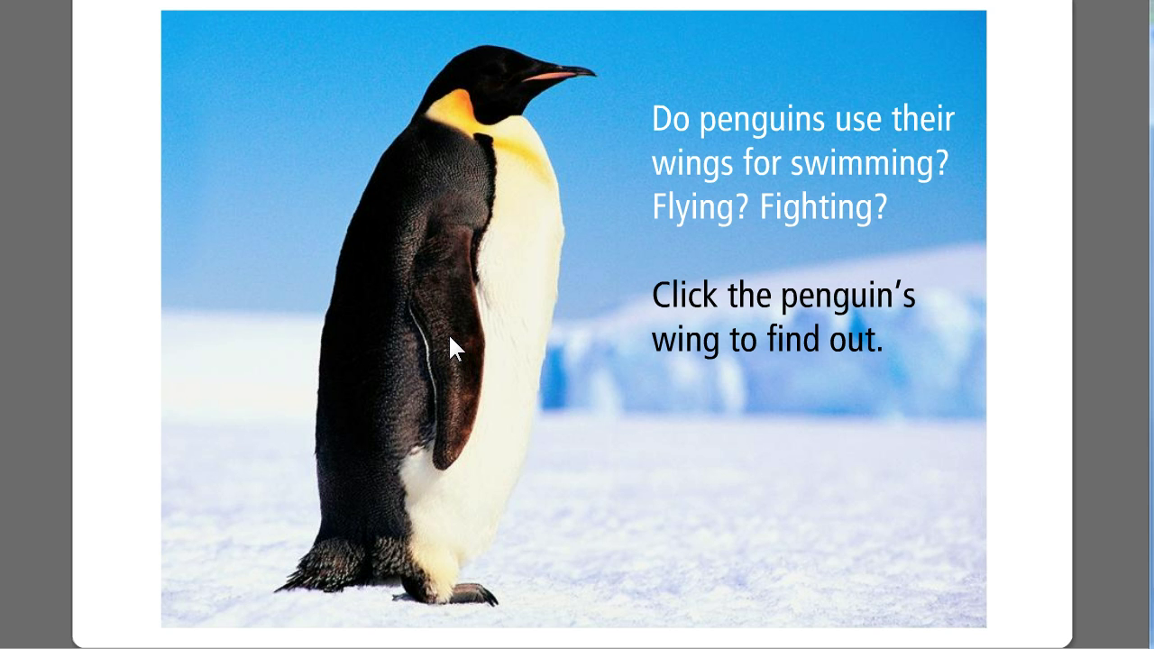
# Reveal the swimming answer from the penguin's wing in the player, then exit the preview
pyautogui.click(450, 339)
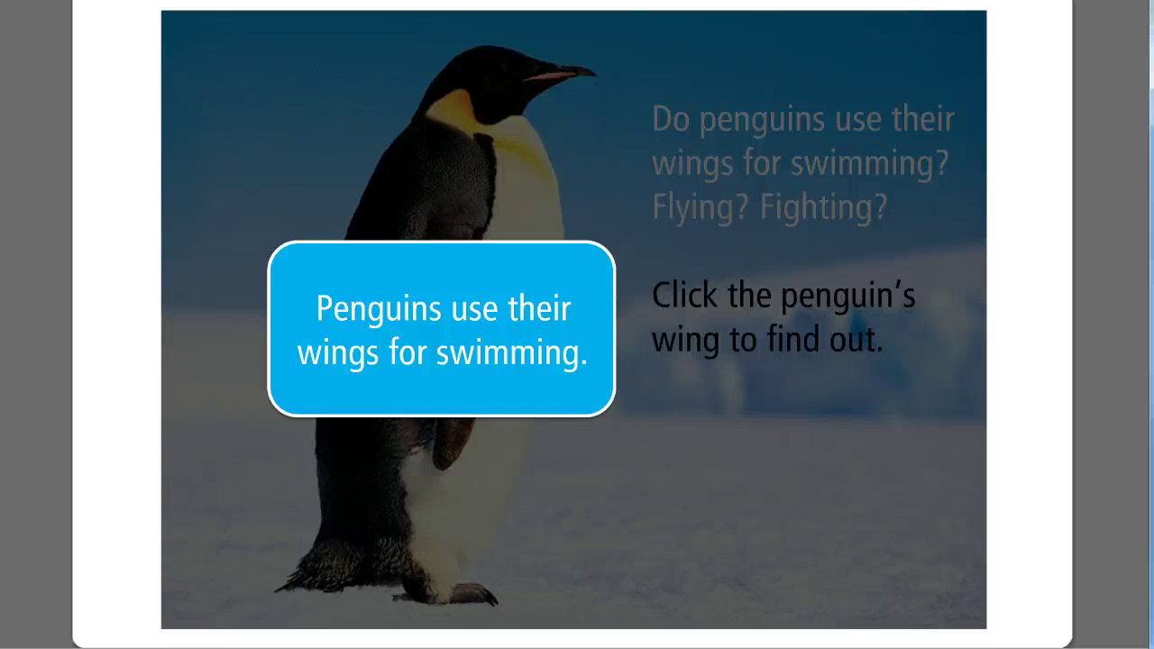
pyautogui.press('Escape')
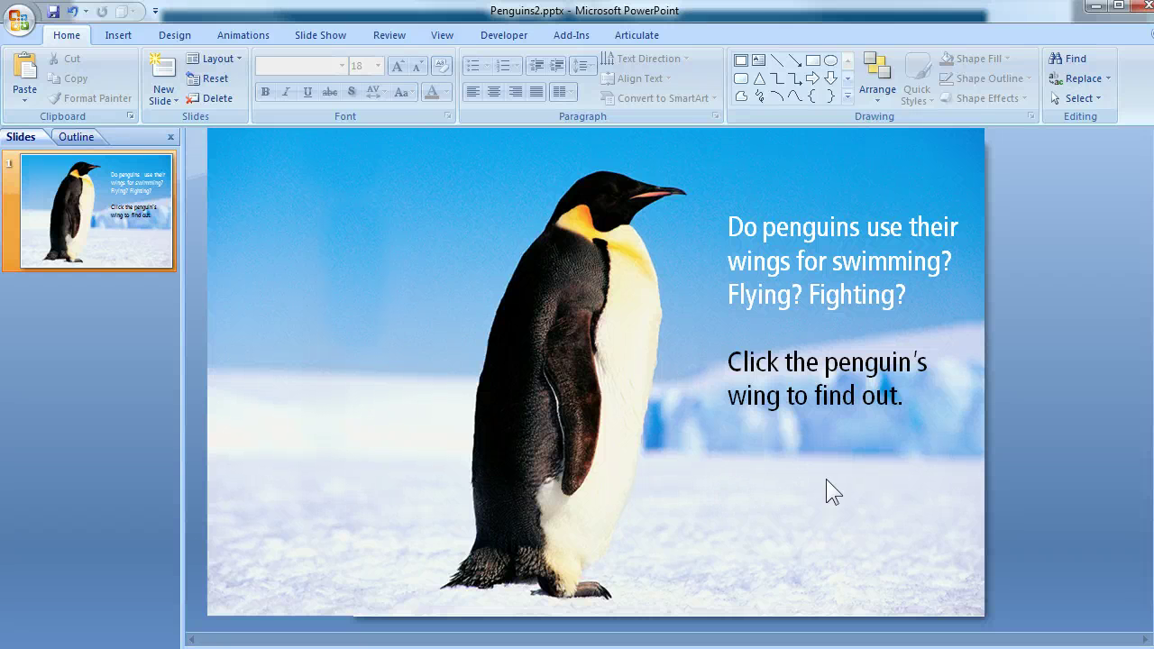
# Duplicate slide 1, the penguin question slide, to create slide 2
pyautogui.click(881, 483)
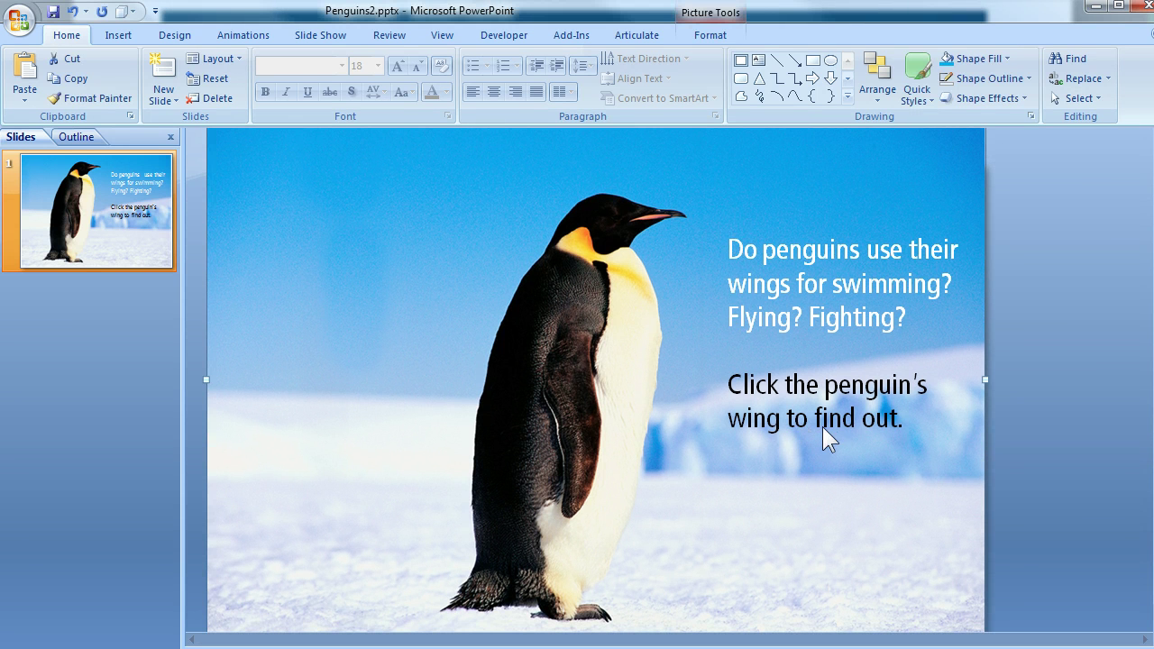
pyautogui.click(866, 249)
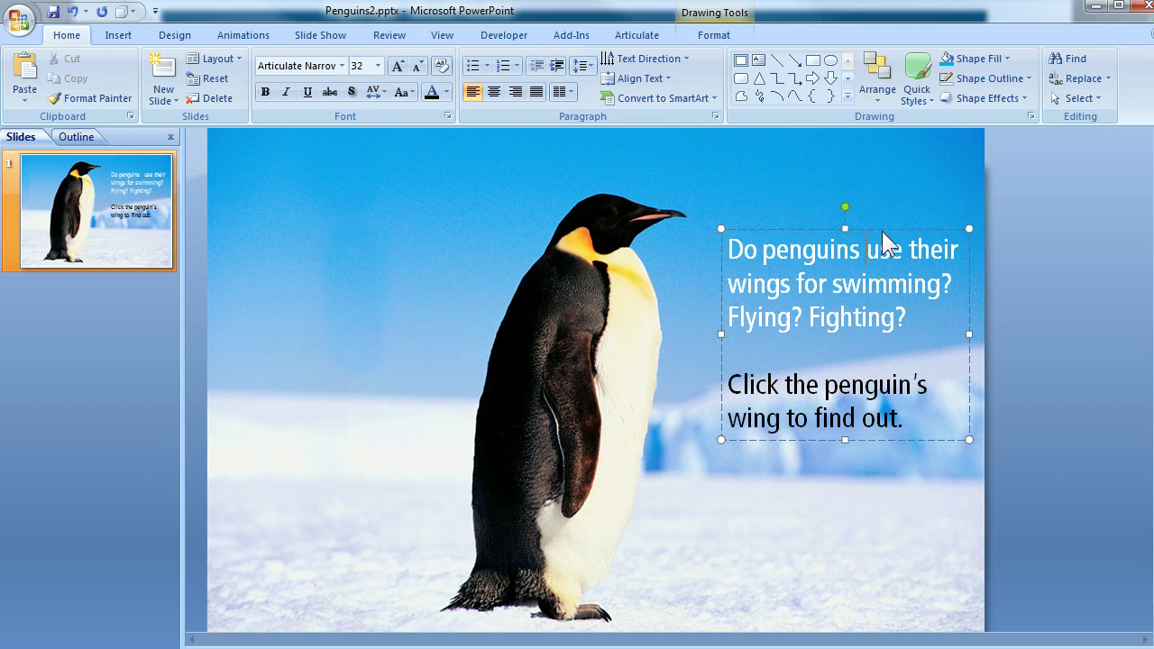
pyautogui.click(882, 231)
pyautogui.click(125, 244)
pyautogui.rightClick(127, 246)
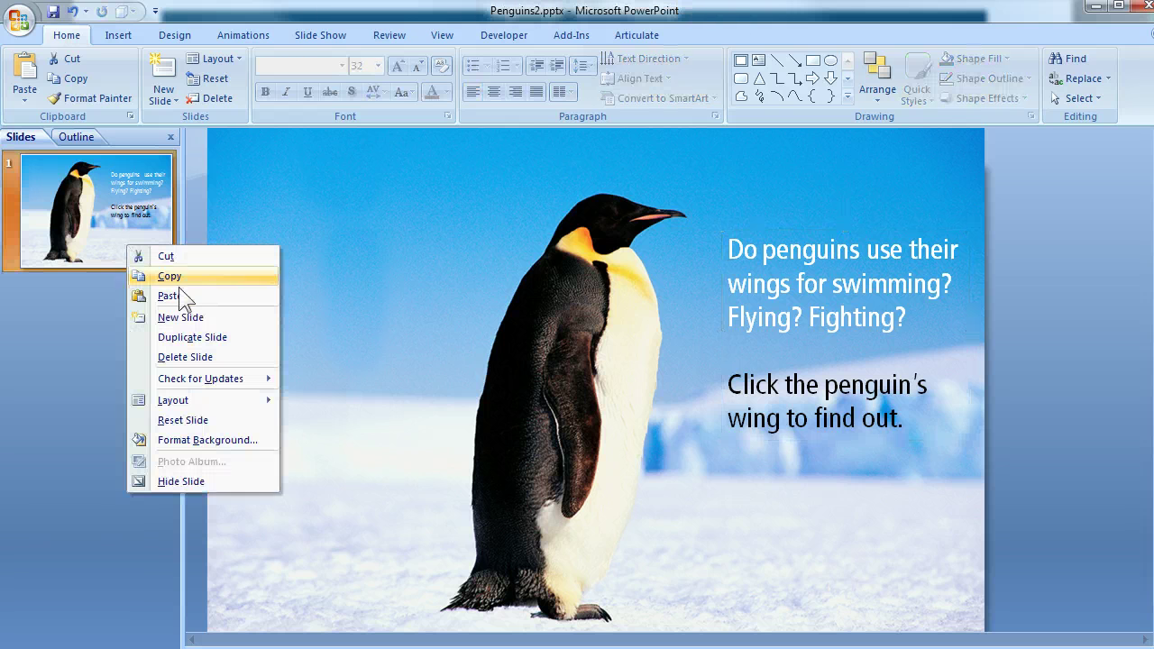
pyautogui.click(191, 336)
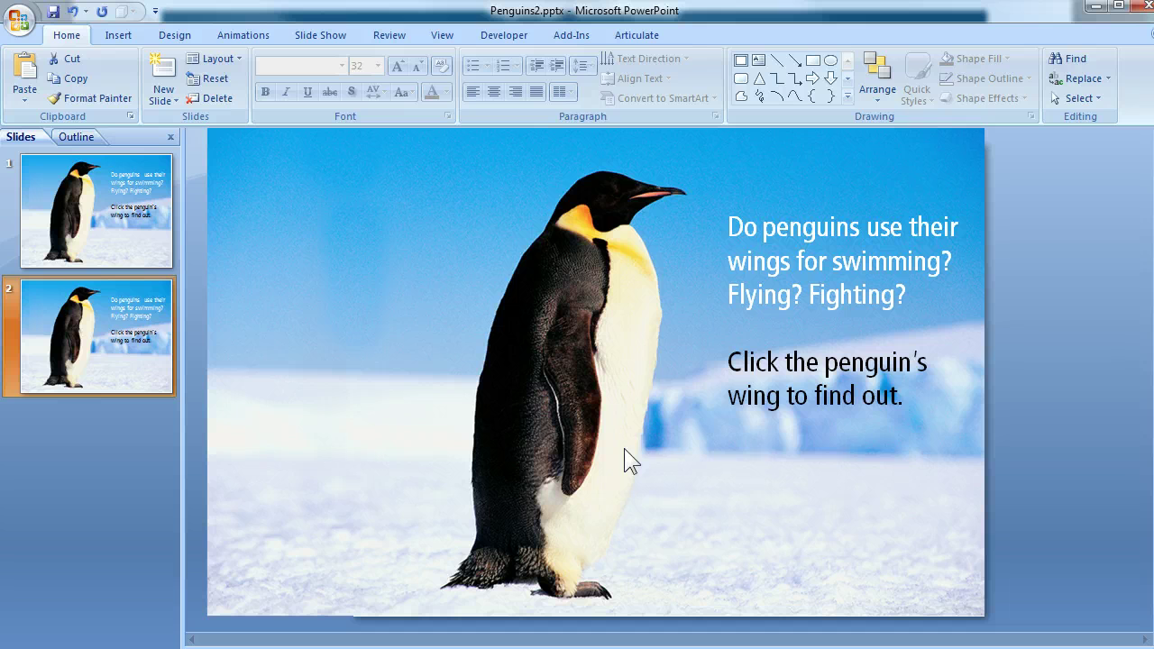
# Draw a rectangle covering the entire second slide
pyautogui.click(115, 35)
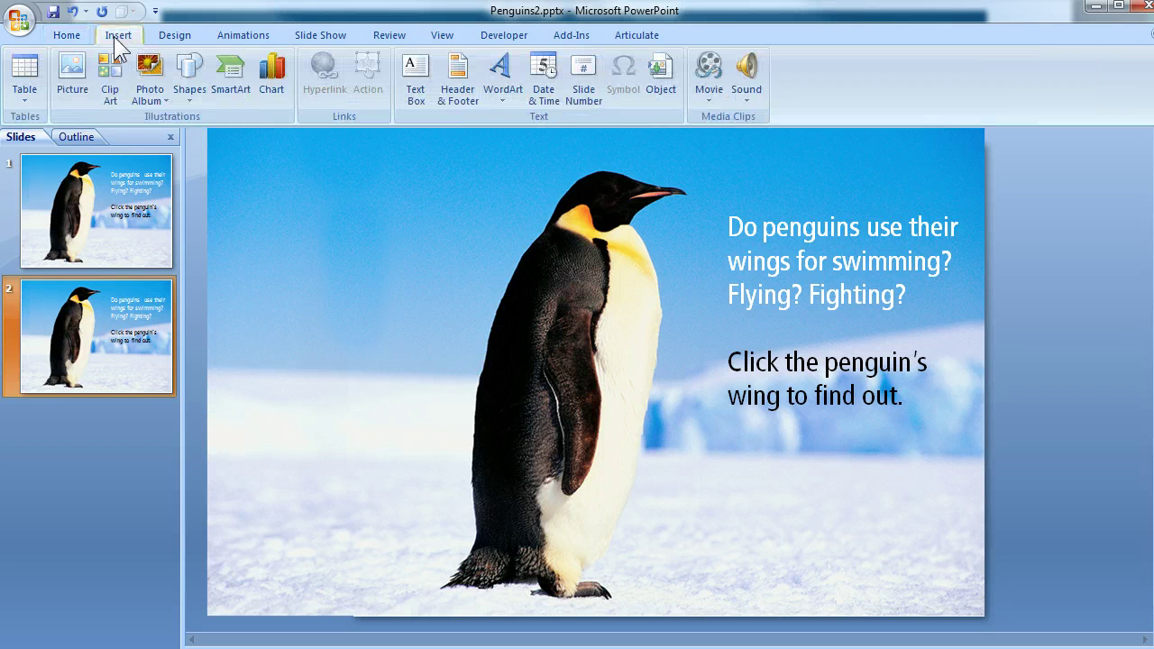
pyautogui.click(183, 96)
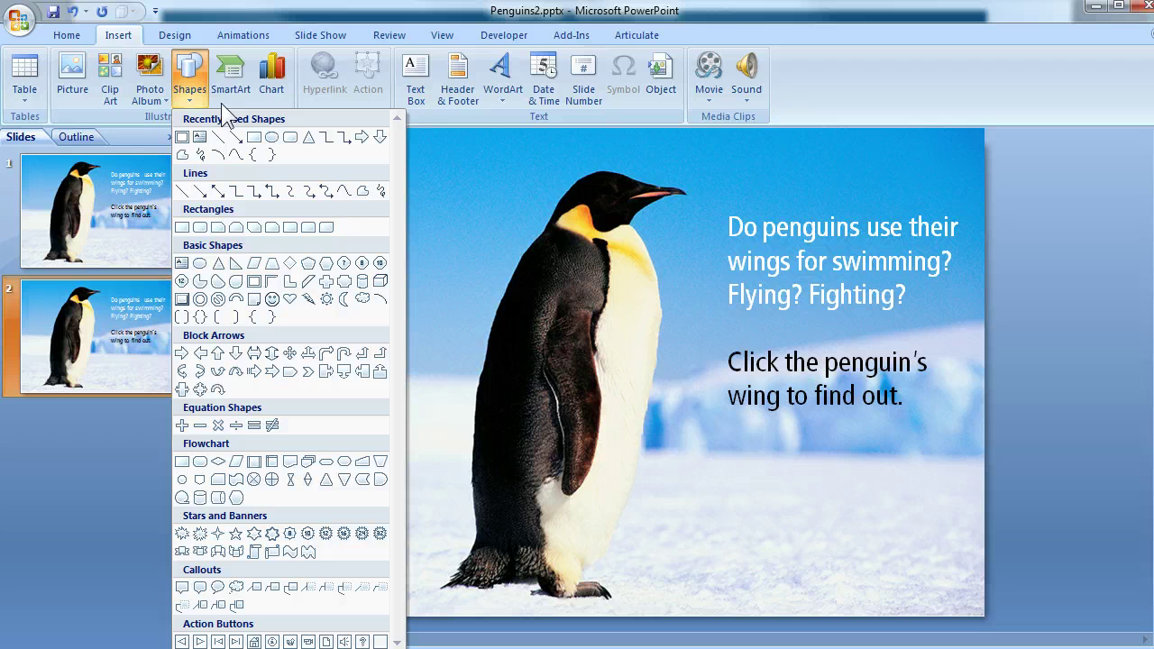
pyautogui.click(253, 138)
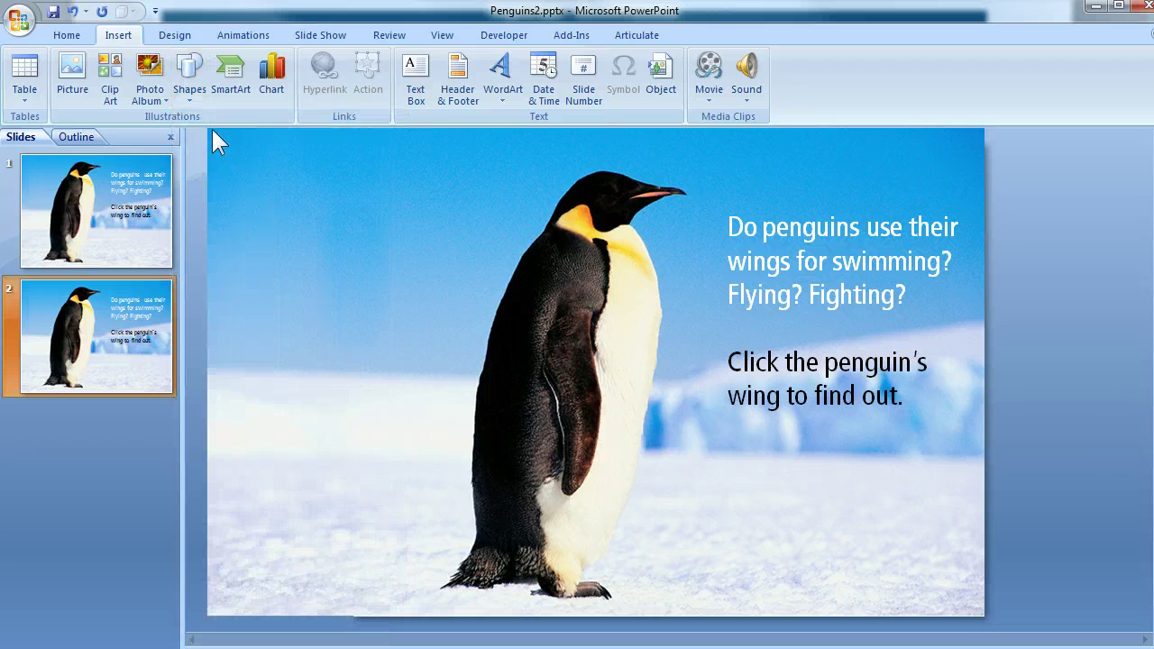
pyautogui.moveTo(213, 133)
pyautogui.mouseDown()
pyautogui.moveTo(243, 176)
pyautogui.moveTo(456, 347)
pyautogui.moveTo(894, 548)
pyautogui.moveTo(984, 602)
pyautogui.moveTo(984, 623)
pyautogui.mouseUp()
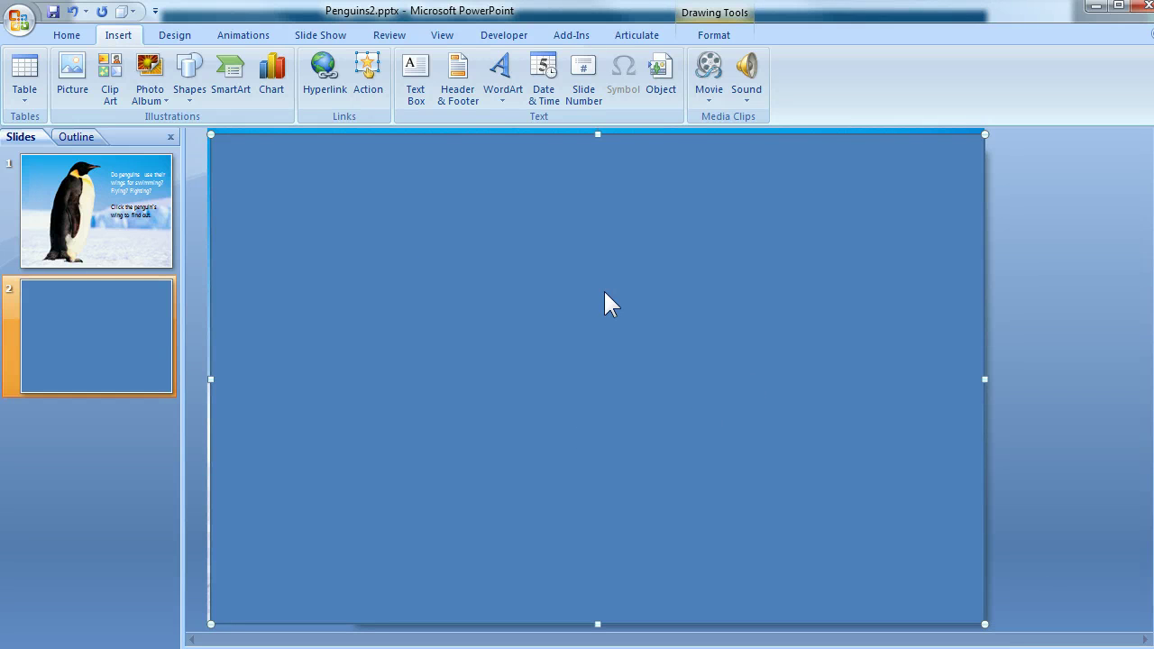
# Fill the rectangle with black at 46% transparency
pyautogui.rightClick(565, 225)
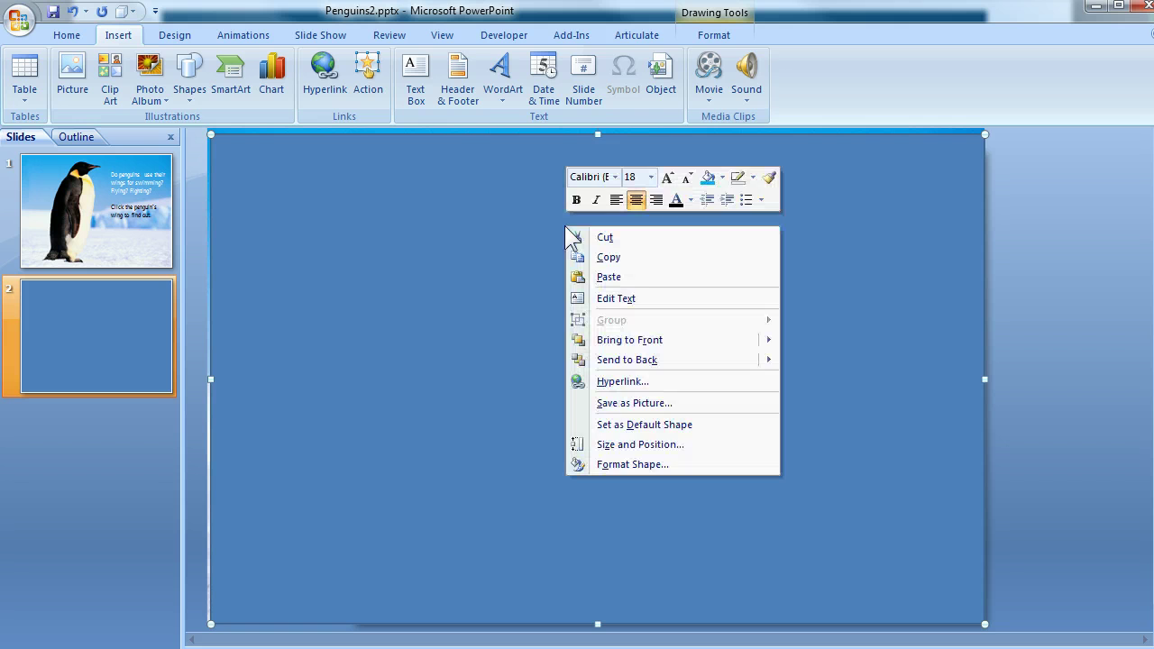
pyautogui.click(659, 462)
pyautogui.click(347, 315)
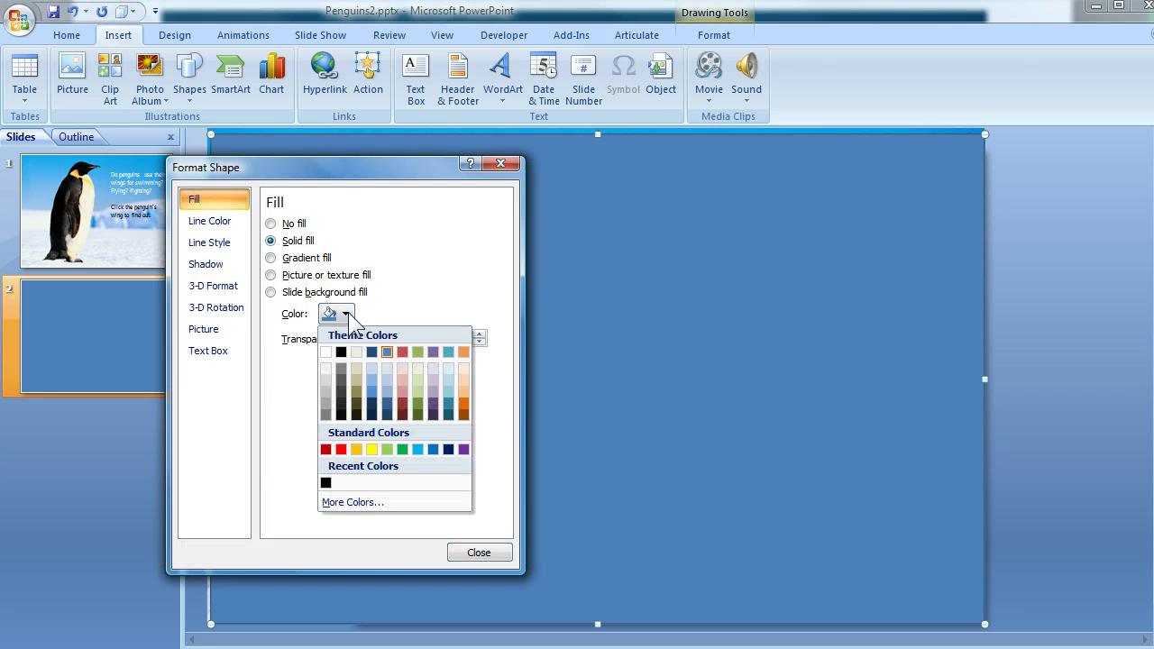
pyautogui.click(342, 351)
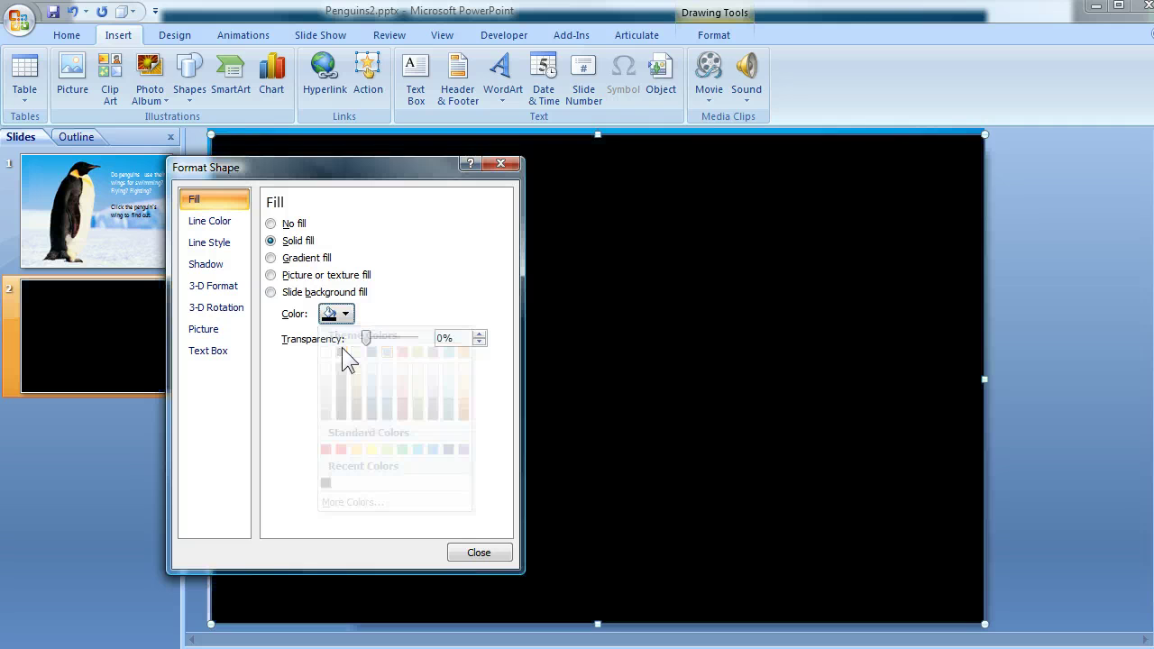
pyautogui.moveTo(366, 341); pyautogui.dragTo(389, 342)
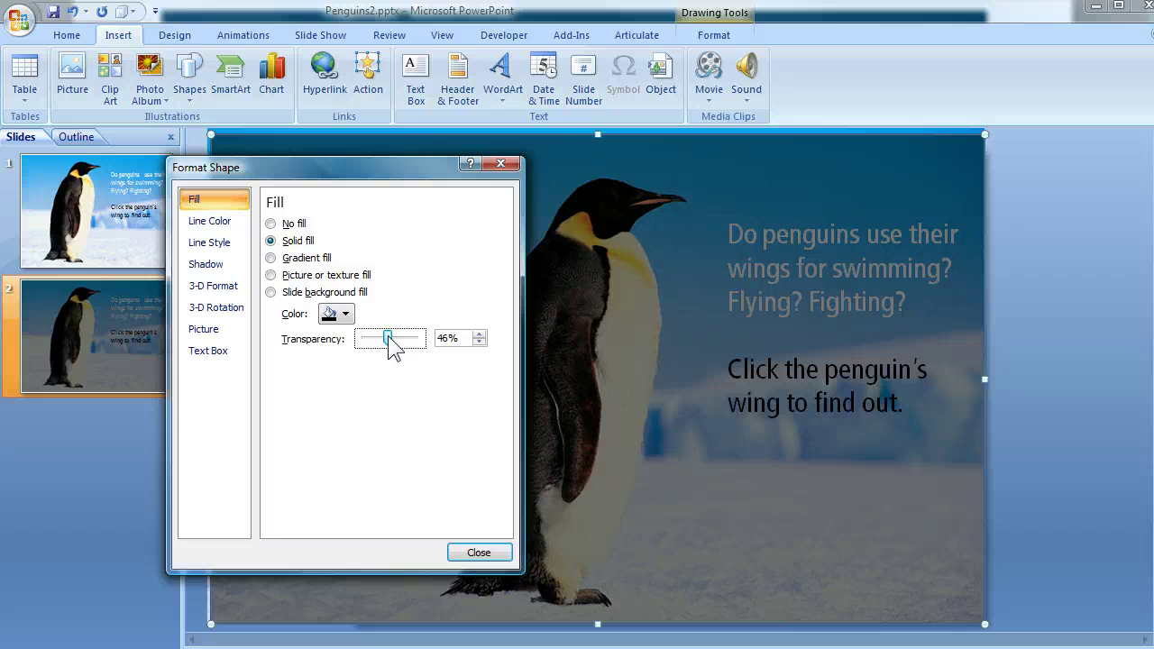
pyautogui.click(479, 553)
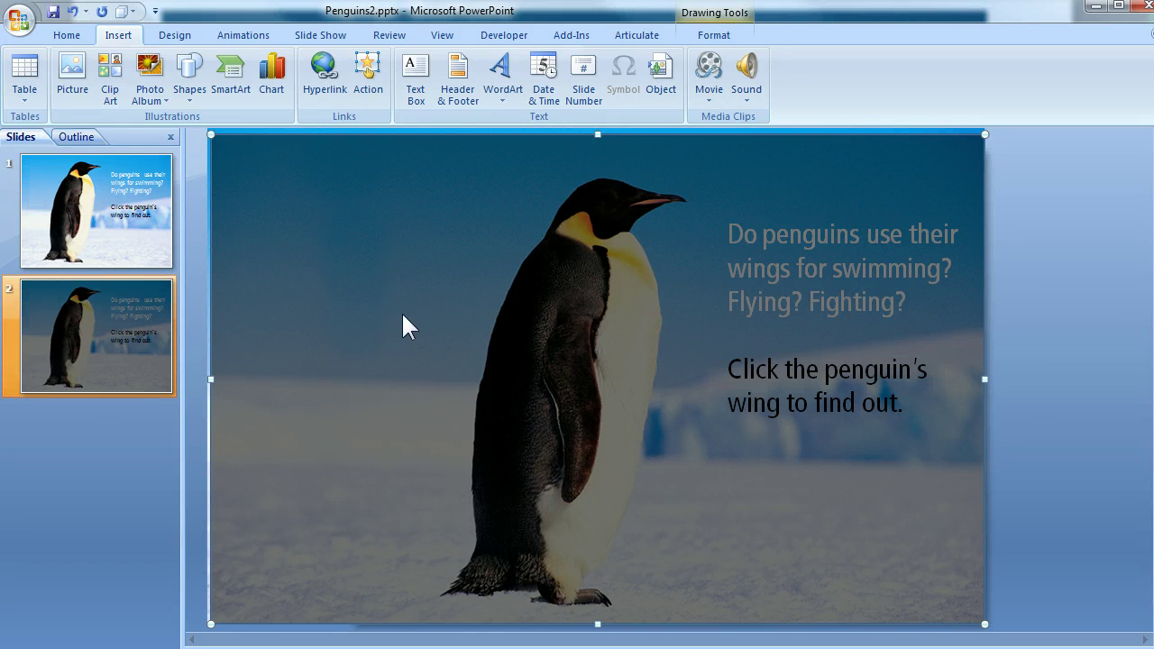
# Draw a rounded rectangle mid-slide and paste in 'Penguins use their wings for swimming.'
pyautogui.click(188, 81)
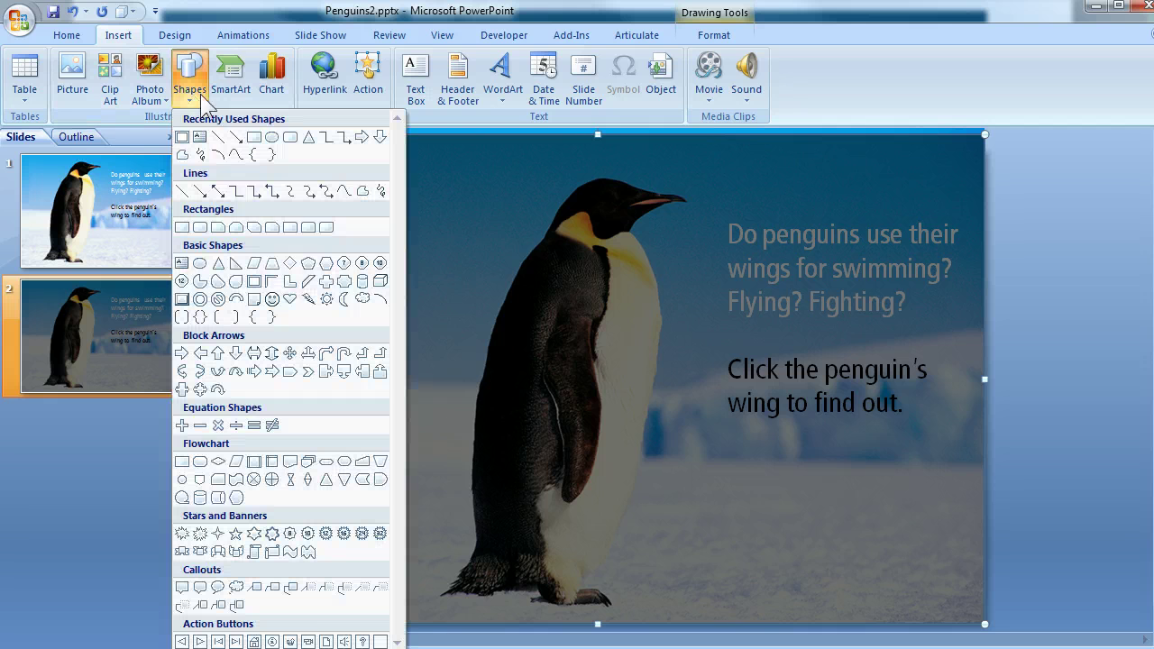
pyautogui.click(204, 227)
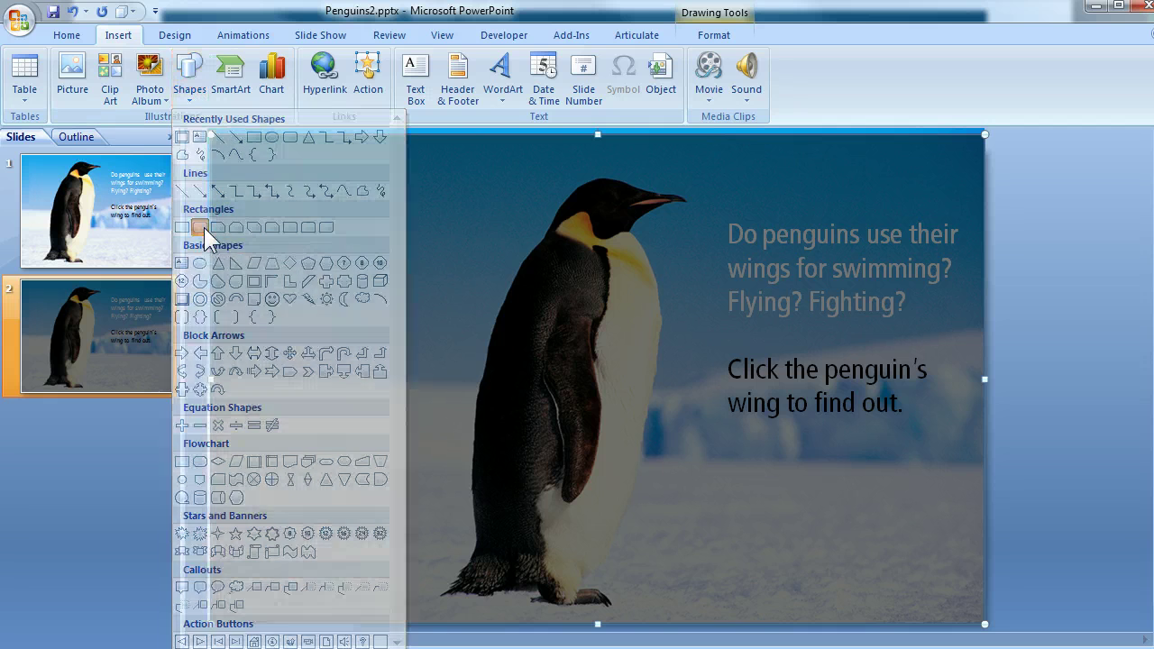
pyautogui.moveTo(406, 324)
pyautogui.mouseDown()
pyautogui.moveTo(652, 492)
pyautogui.moveTo(715, 492)
pyautogui.mouseUp()
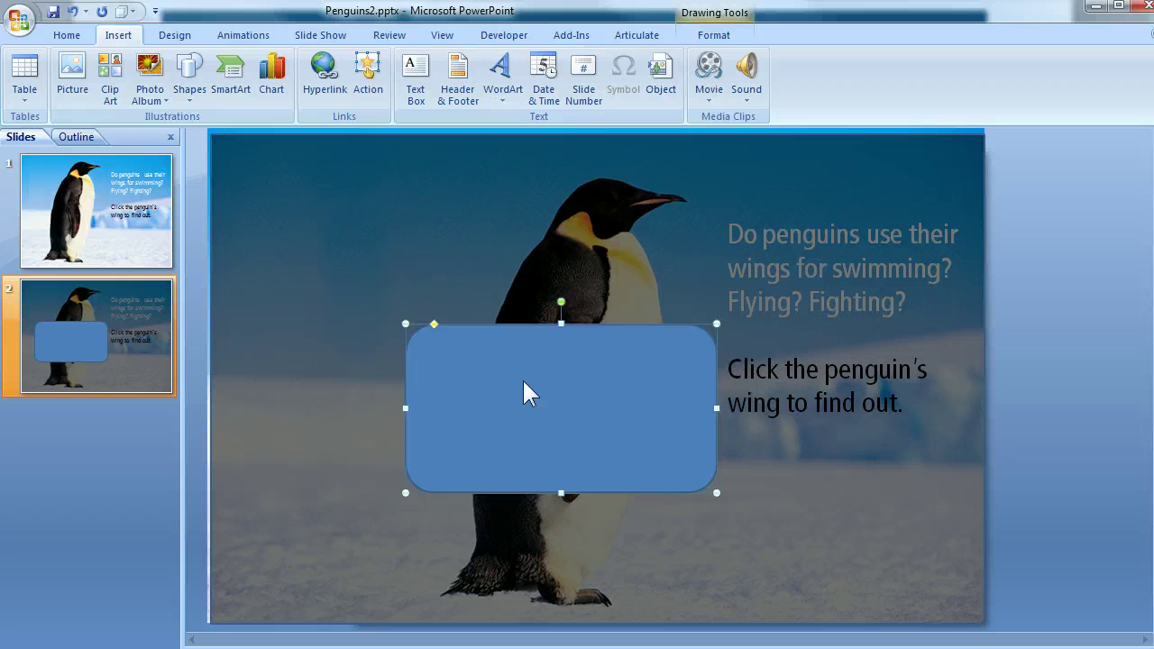
pyautogui.write('Penguins use their wings for swimming.')
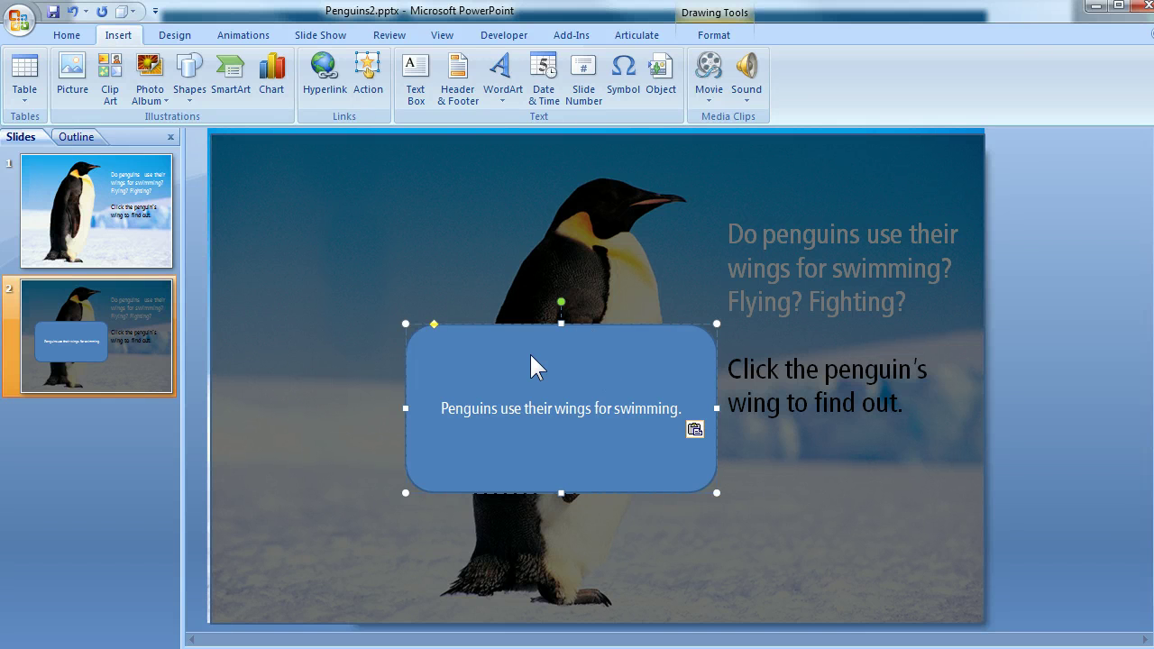
# Set the answer text's font size to 36 point
pyautogui.click(72, 36)
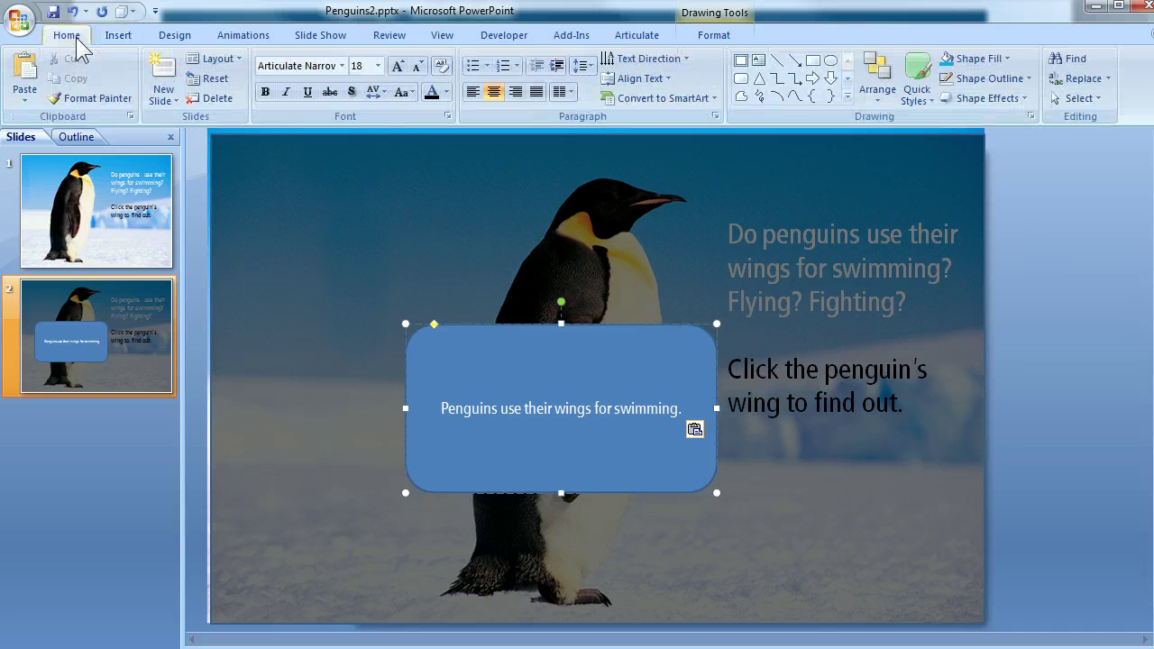
pyautogui.click(377, 66)
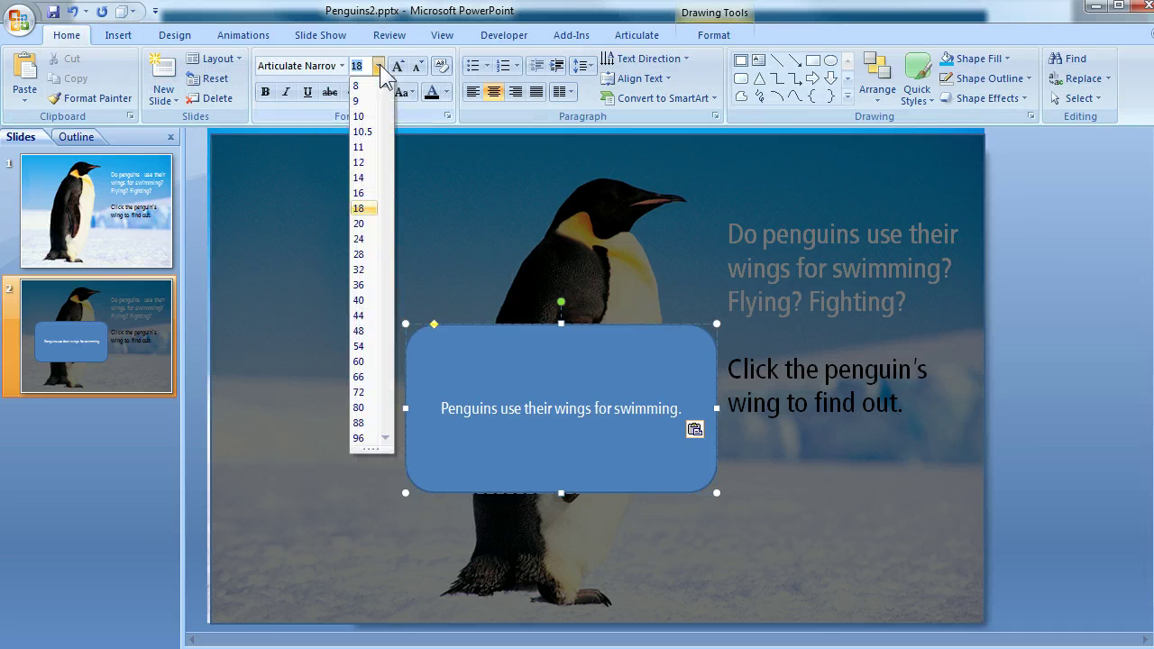
pyautogui.click(362, 283)
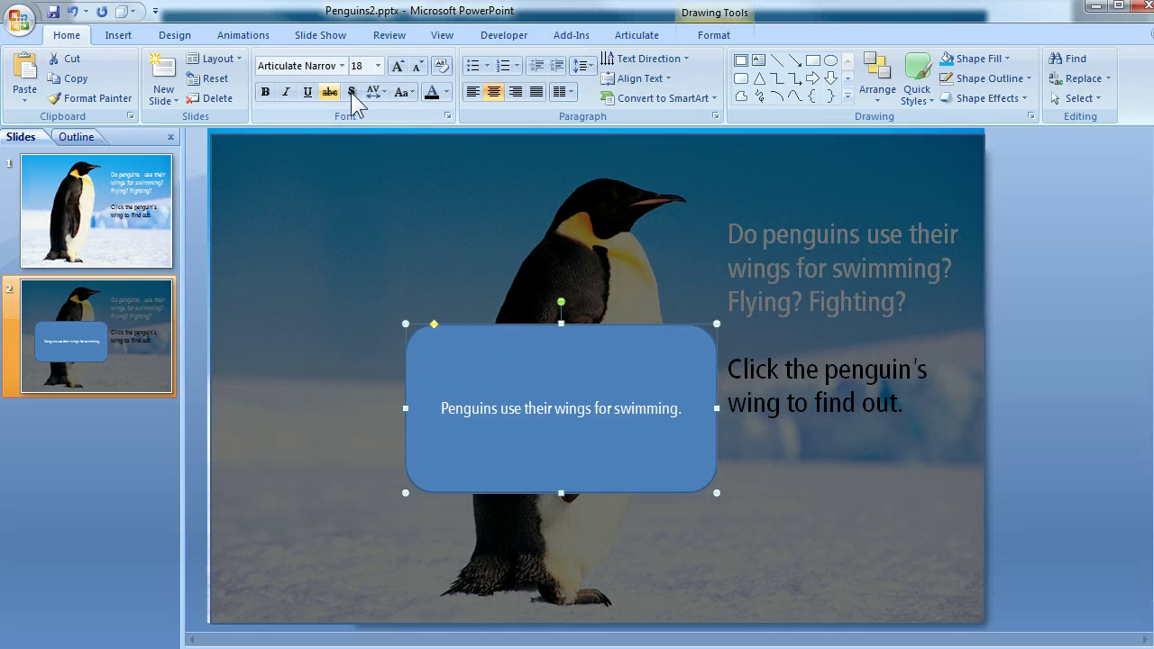
pyautogui.click(378, 66)
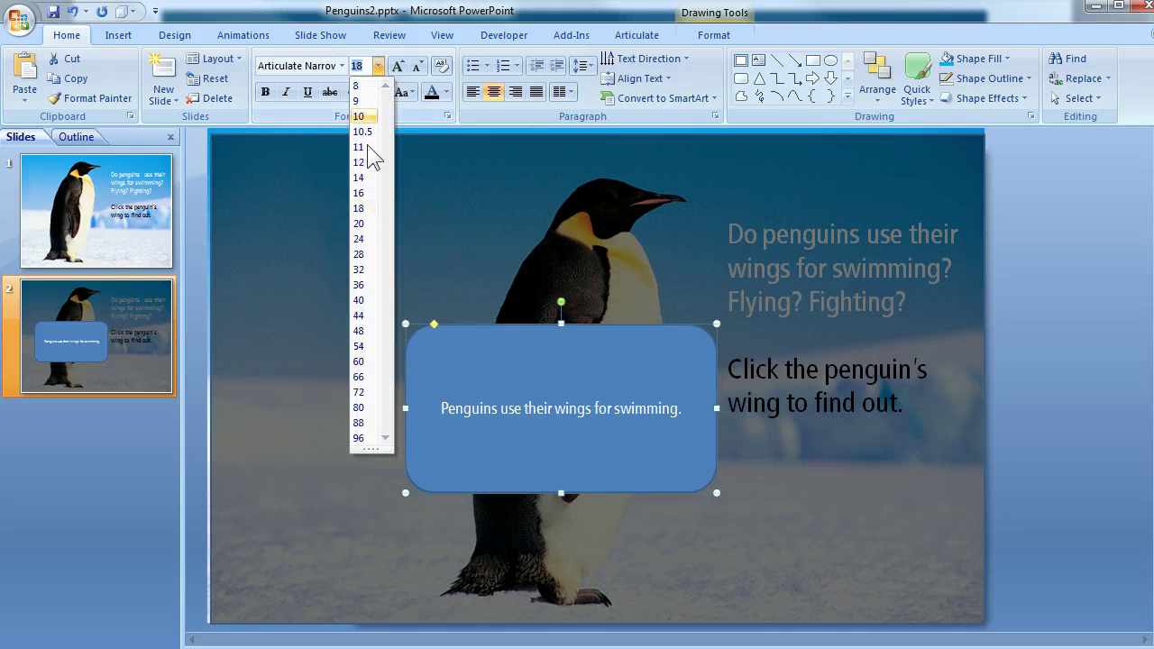
pyautogui.click(365, 285)
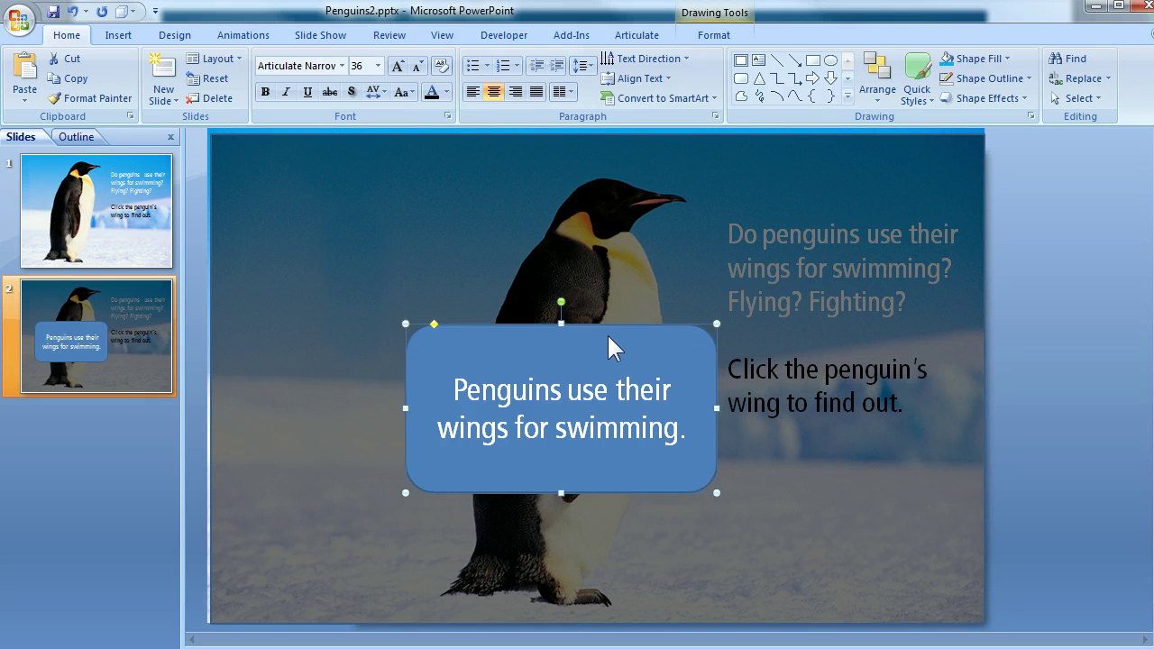
pyautogui.click(725, 32)
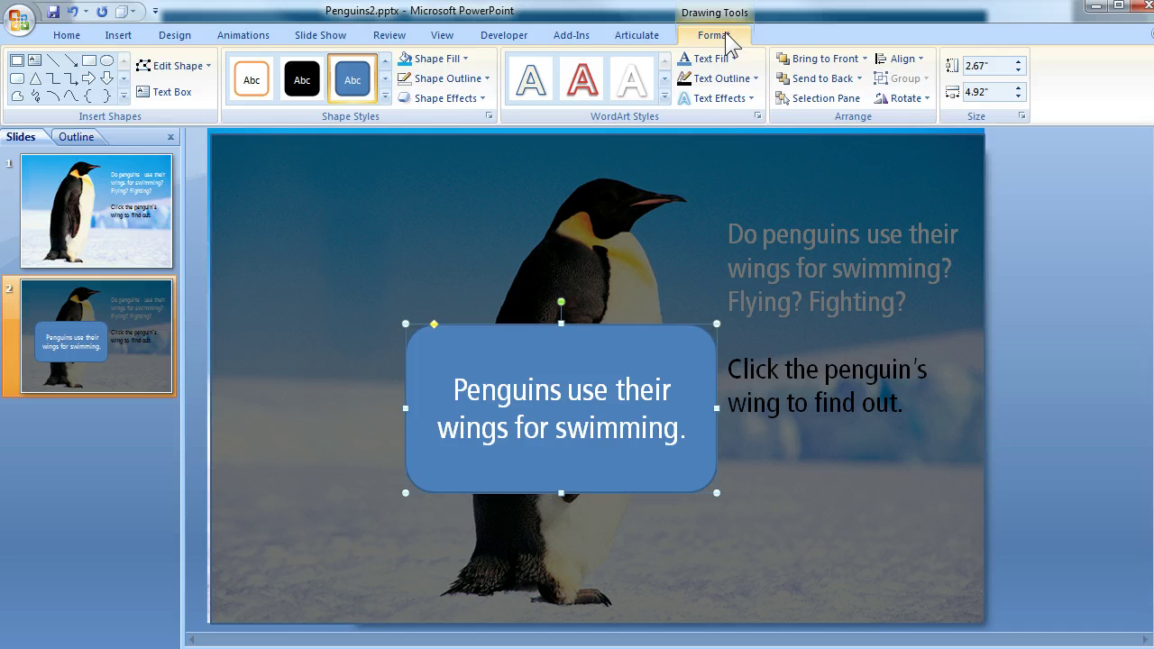
# Apply the blue-fill, white-outline shape style to the answer box and recolour its fill light blue
pyautogui.click(384, 97)
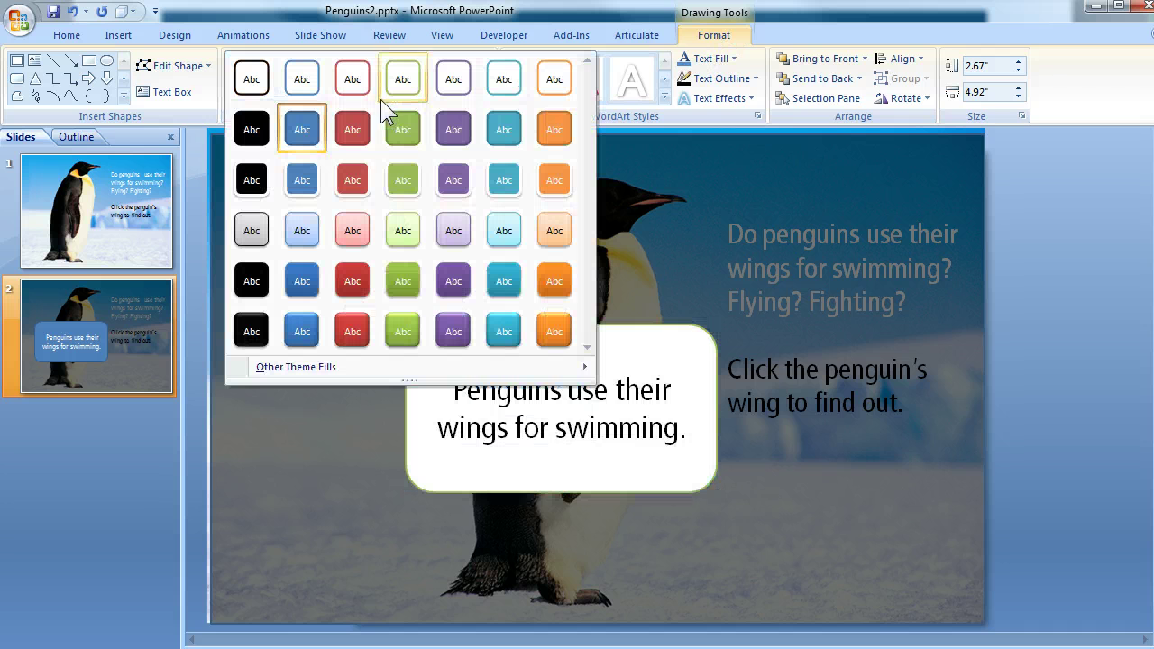
pyautogui.click(305, 174)
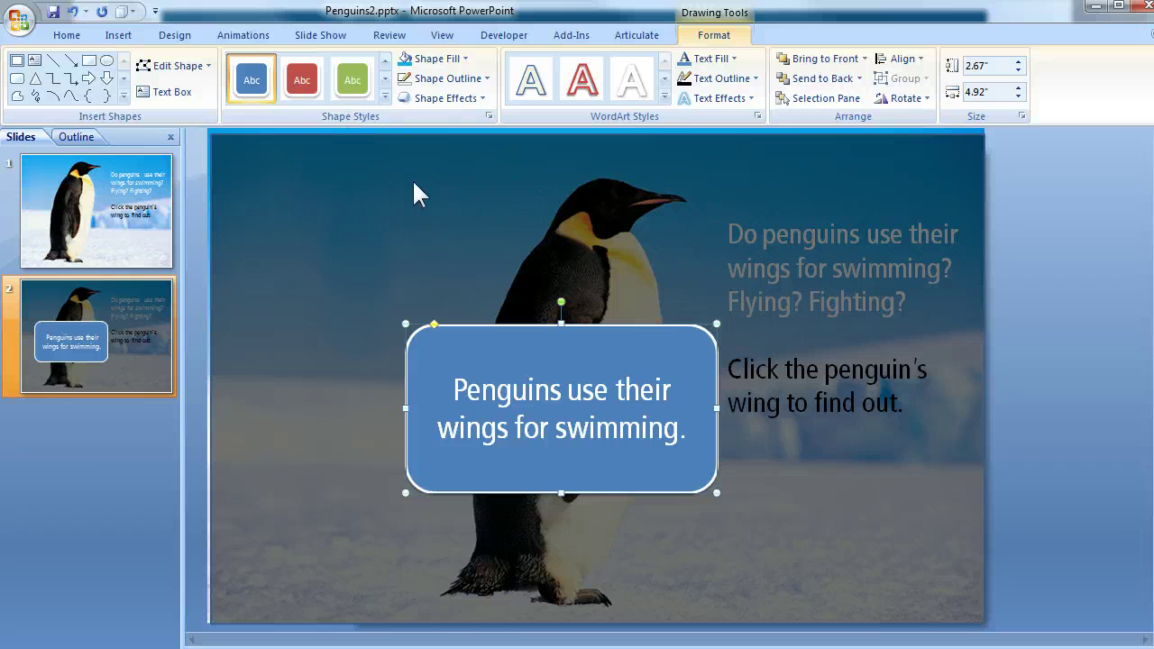
pyautogui.click(466, 62)
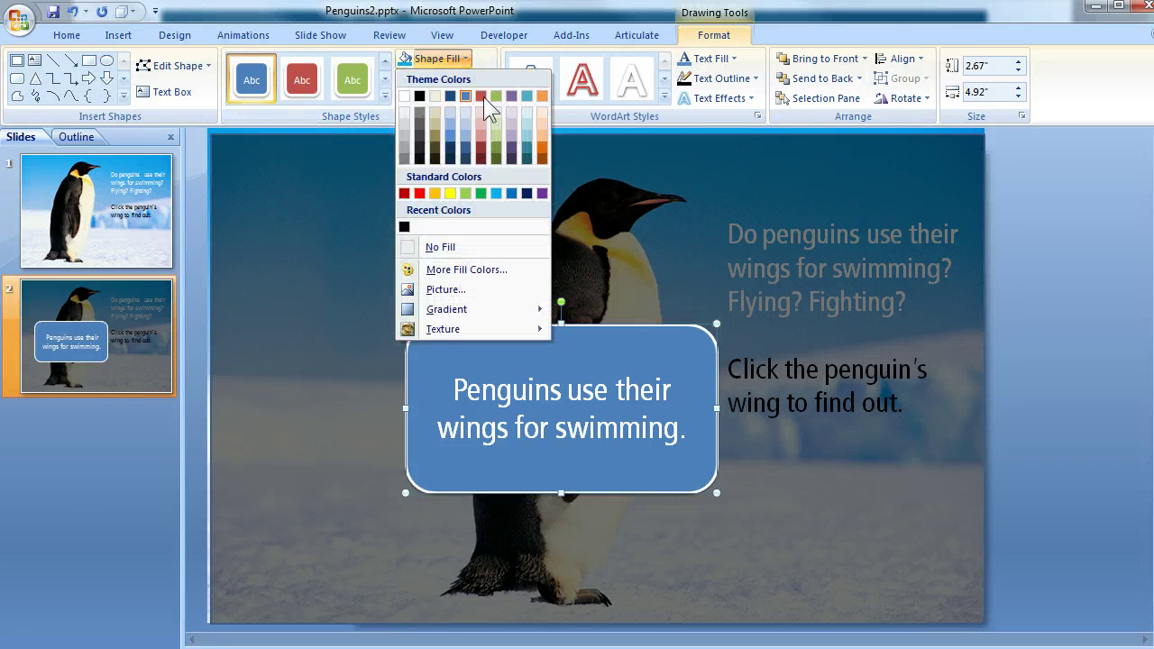
pyautogui.click(496, 192)
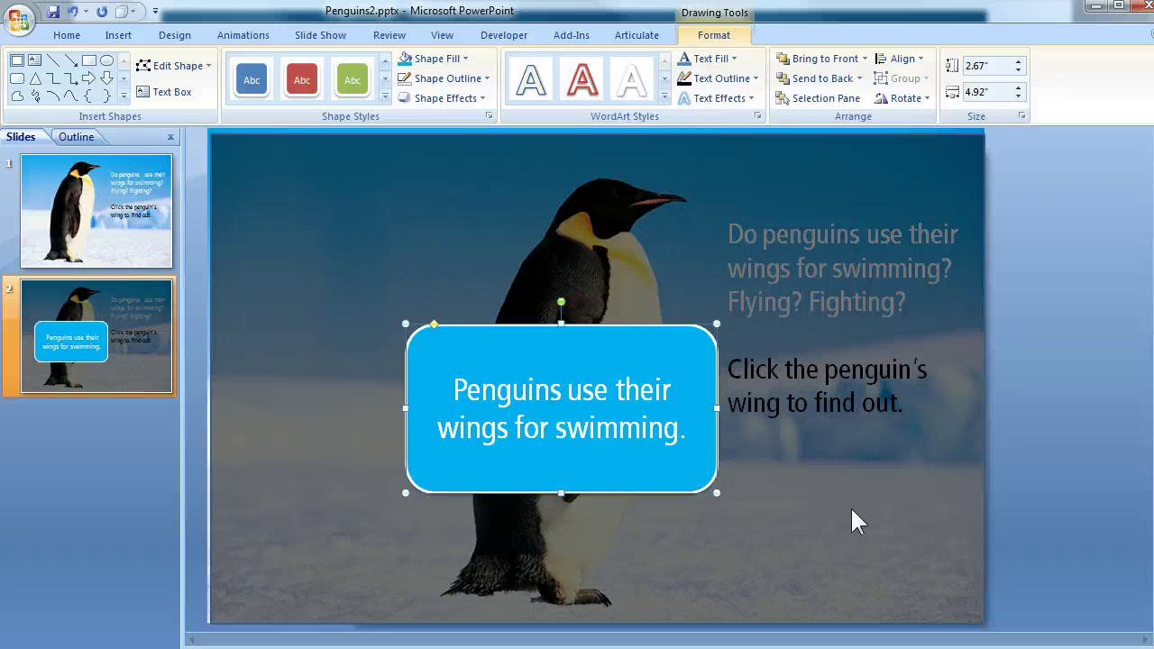
# Add a Faded Zoom entrance to the answer box, starting With Previous
pyautogui.click(251, 36)
pyautogui.click(114, 92)
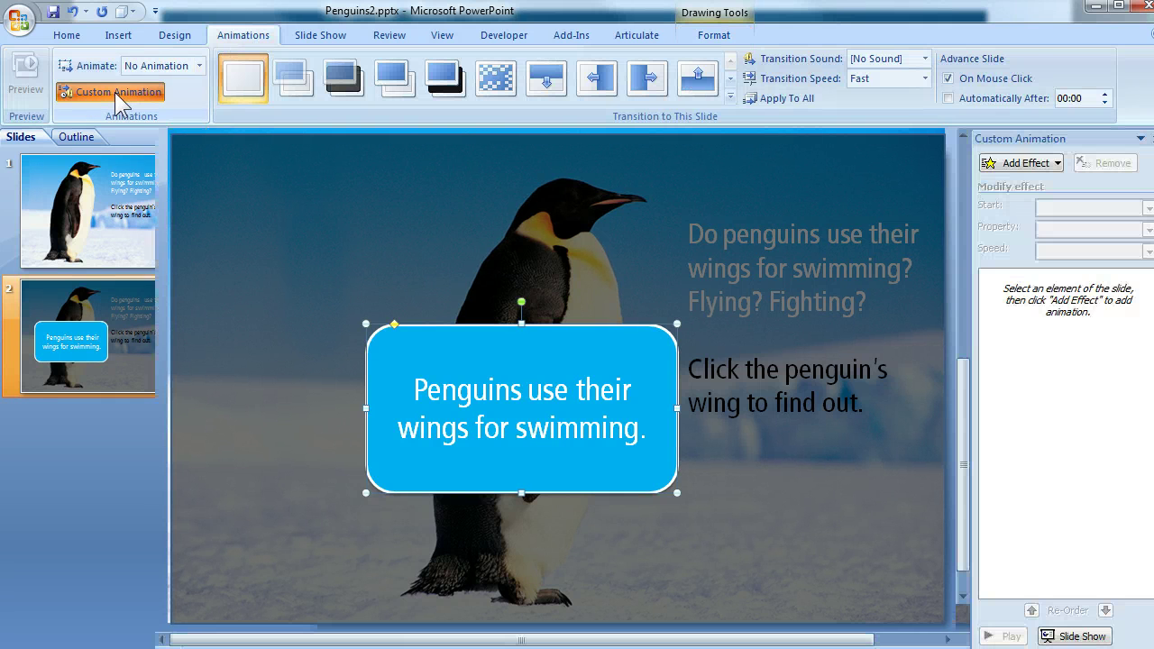
pyautogui.click(1023, 163)
pyautogui.moveTo(1008, 189)
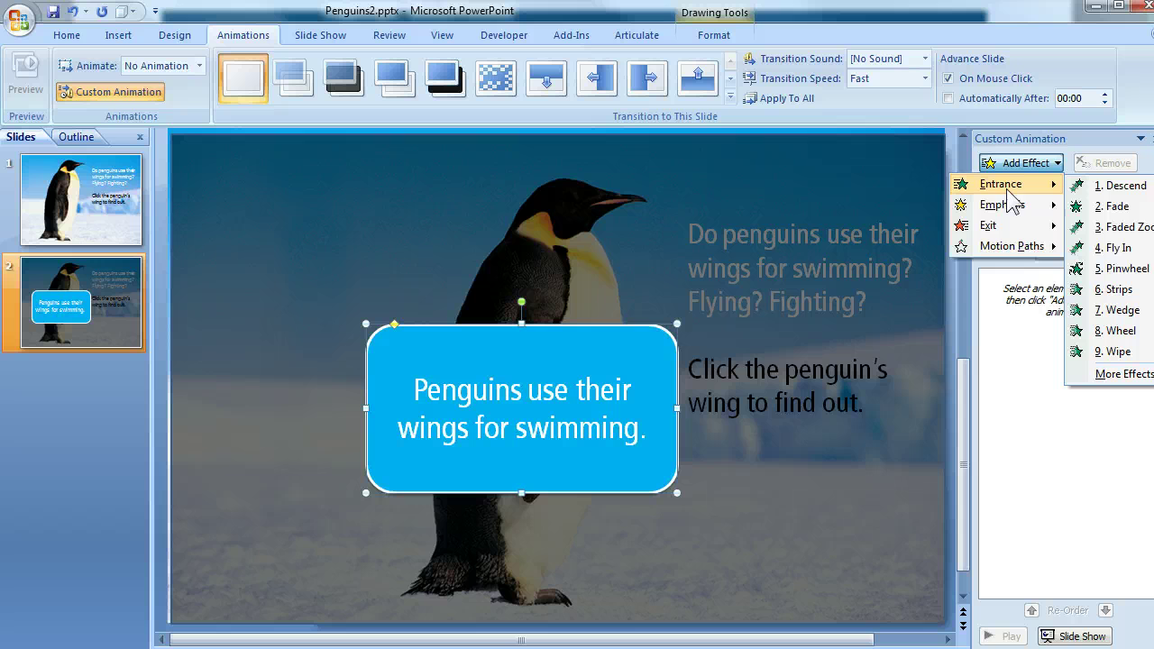
pyautogui.click(1123, 227)
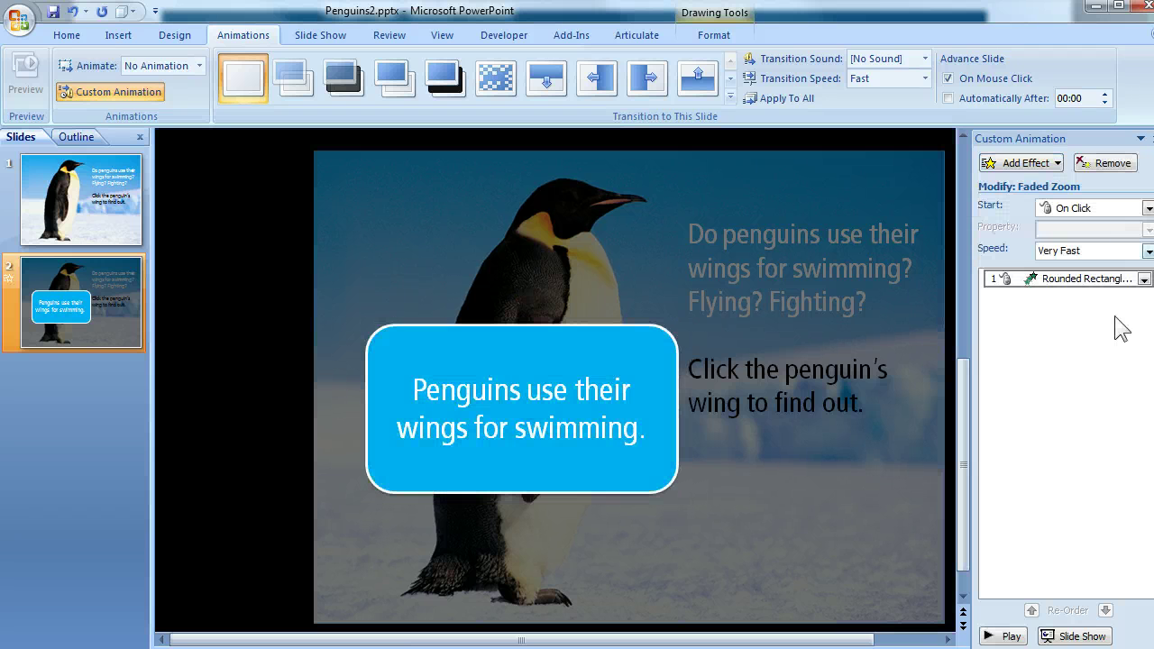
pyautogui.click(1148, 208)
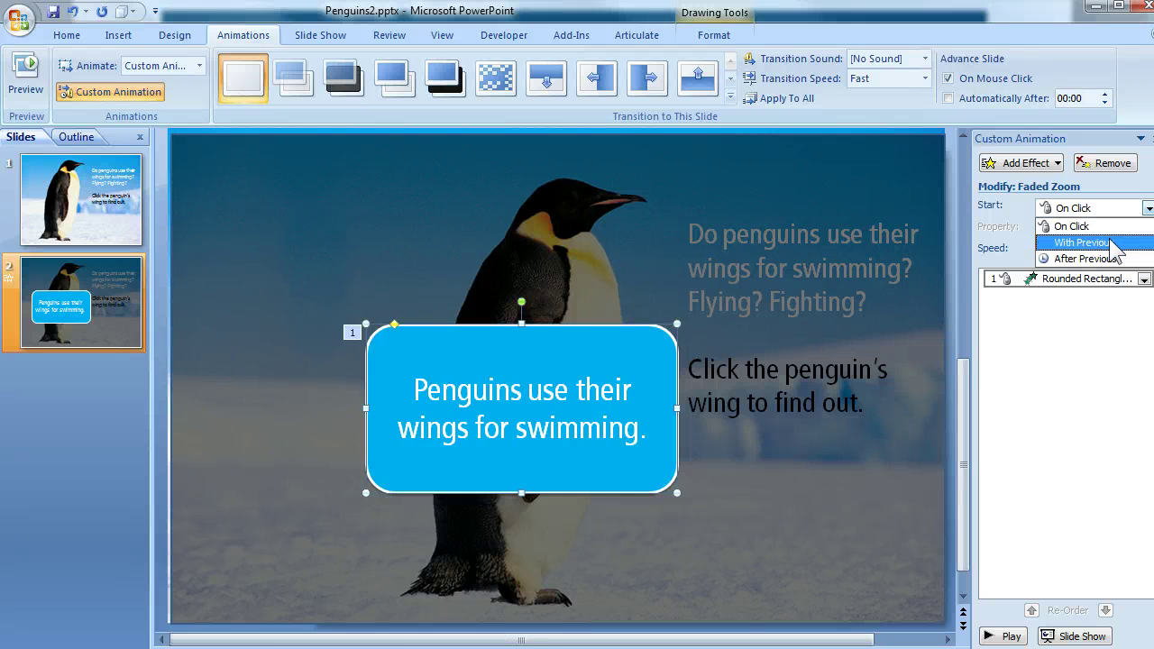
pyautogui.click(1109, 242)
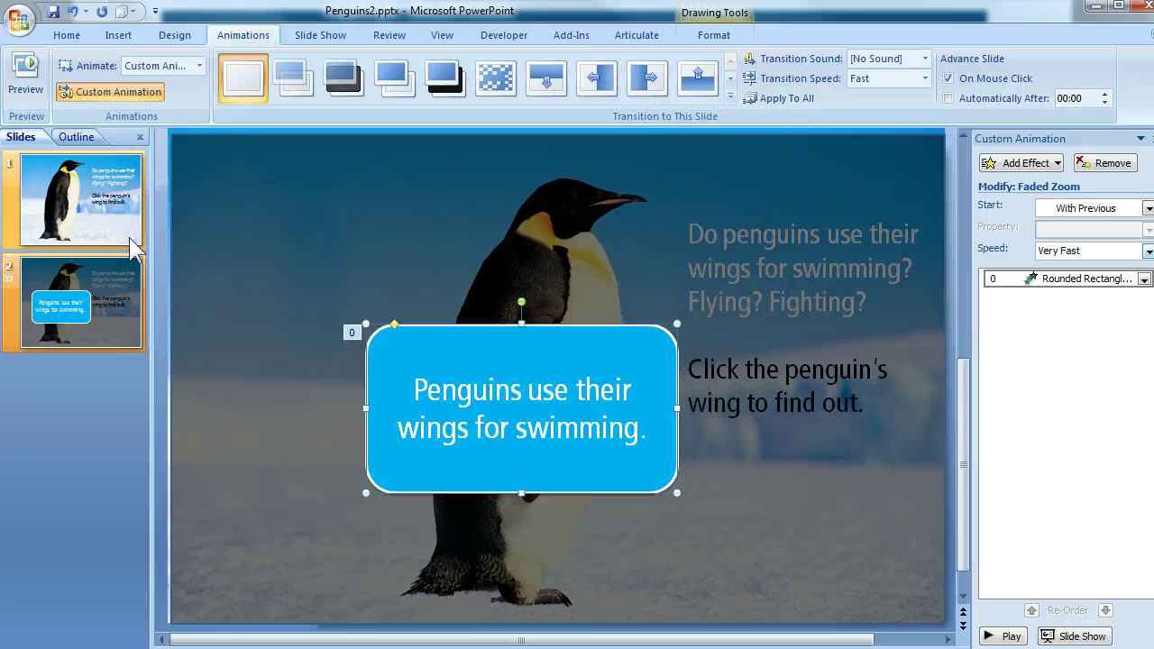
# On slide 1, draw a tall rectangle over the penguin's wing
pyautogui.click(107, 223)
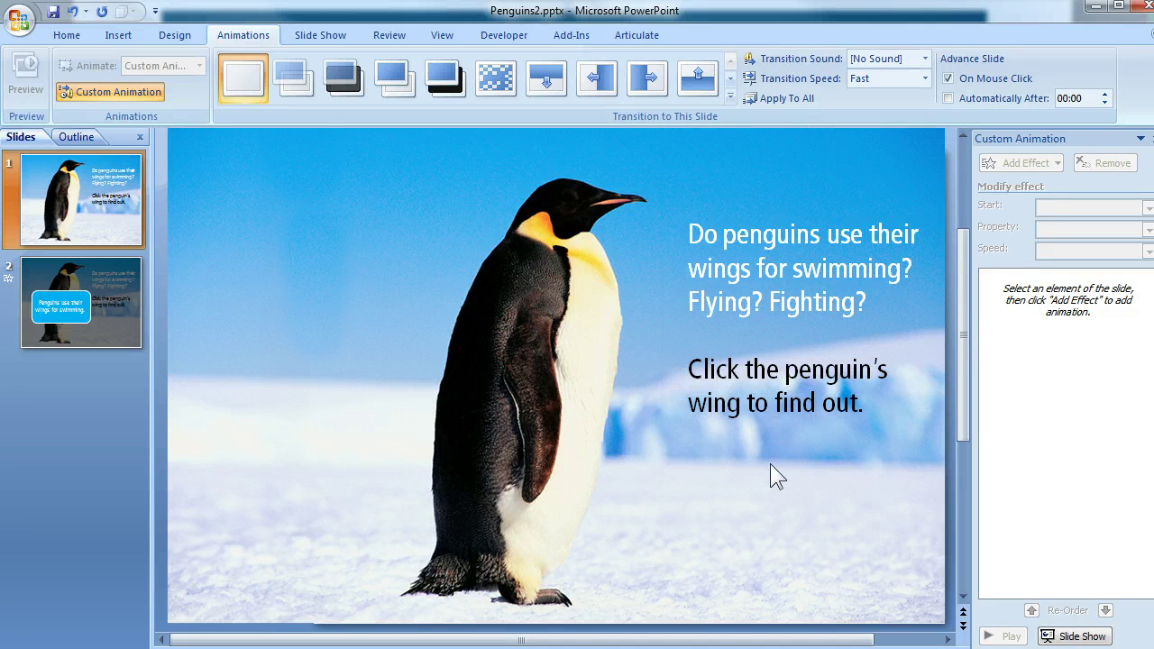
pyautogui.click(118, 34)
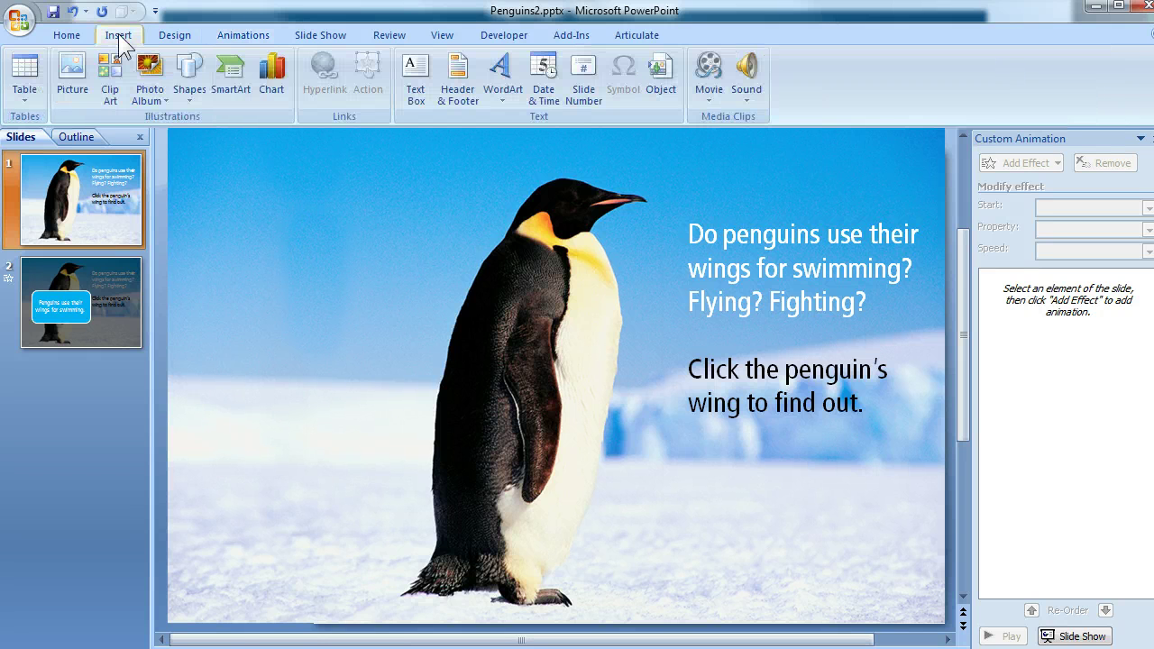
pyautogui.click(187, 87)
pyautogui.click(252, 136)
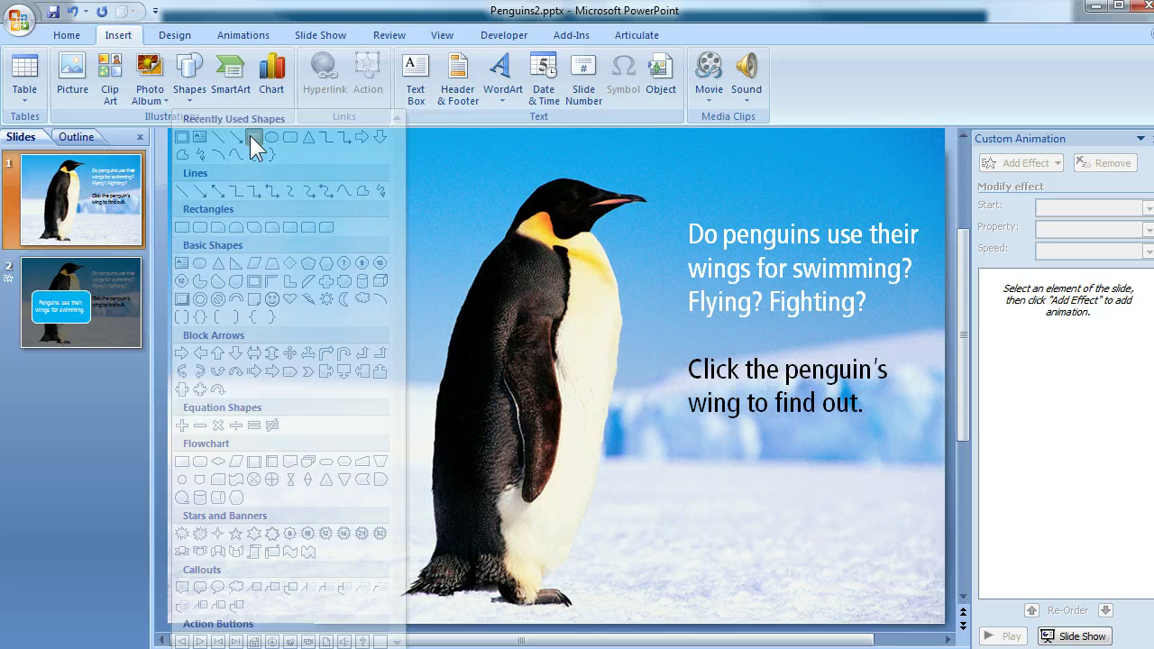
pyautogui.moveTo(496, 303)
pyautogui.mouseDown()
pyautogui.moveTo(542, 488)
pyautogui.moveTo(568, 510)
pyautogui.mouseUp()
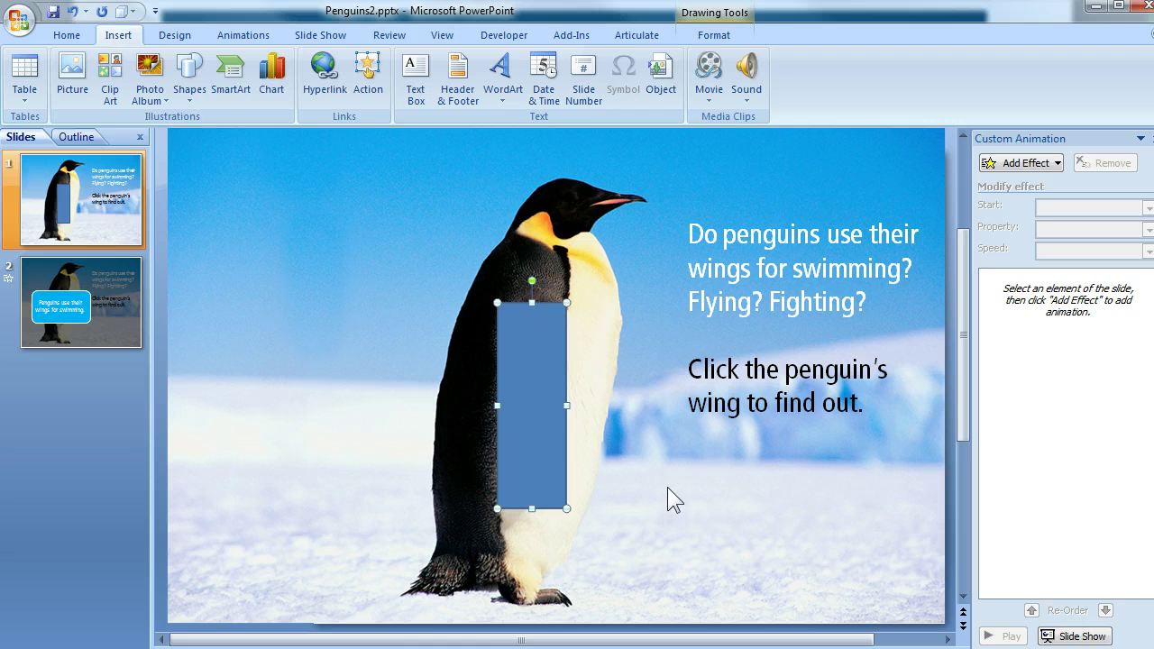
# Give the wing rectangle a 100% transparent fill and no outline
pyautogui.rightClick(523, 365)
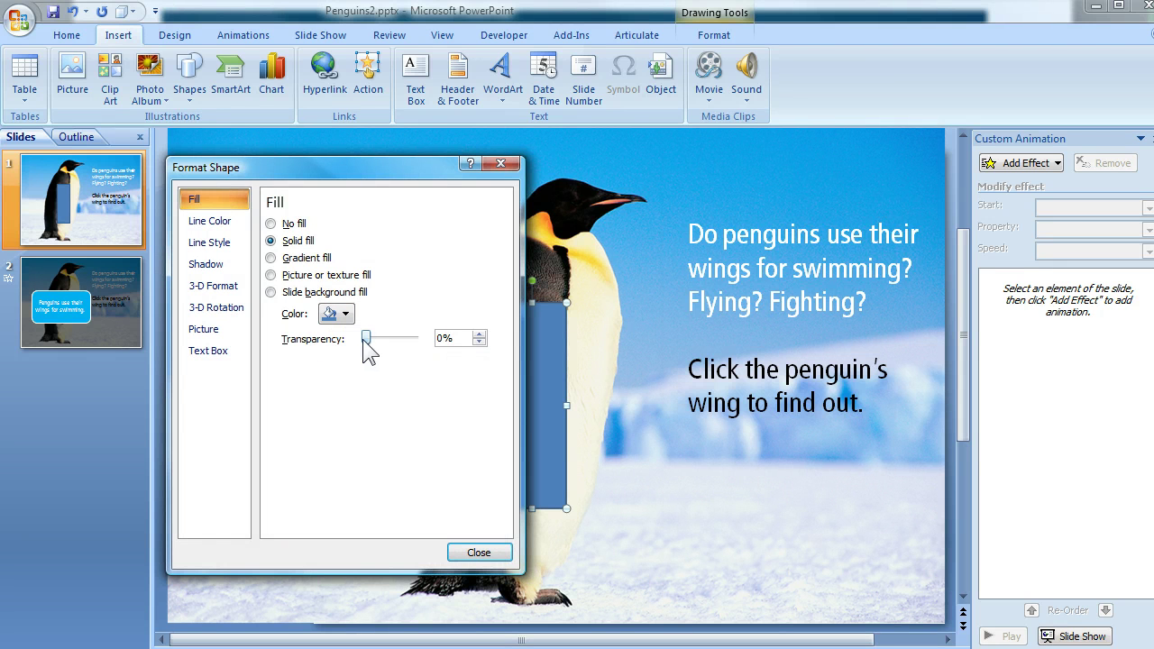
pyautogui.moveTo(364, 341); pyautogui.dragTo(424, 348)
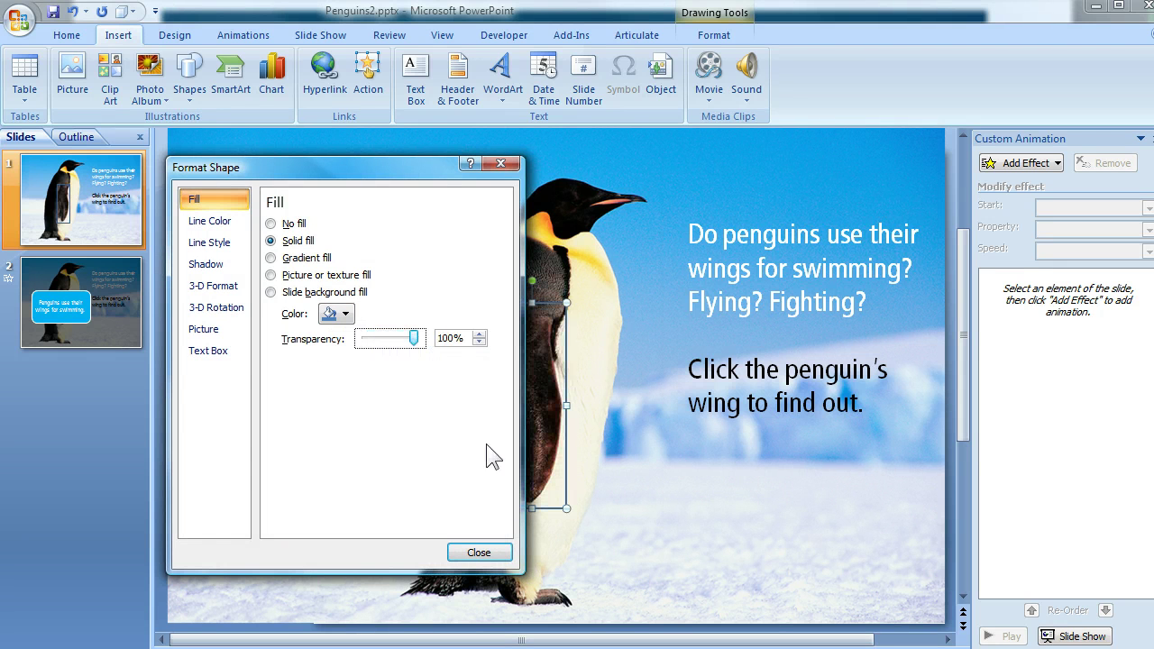
pyautogui.click(479, 553)
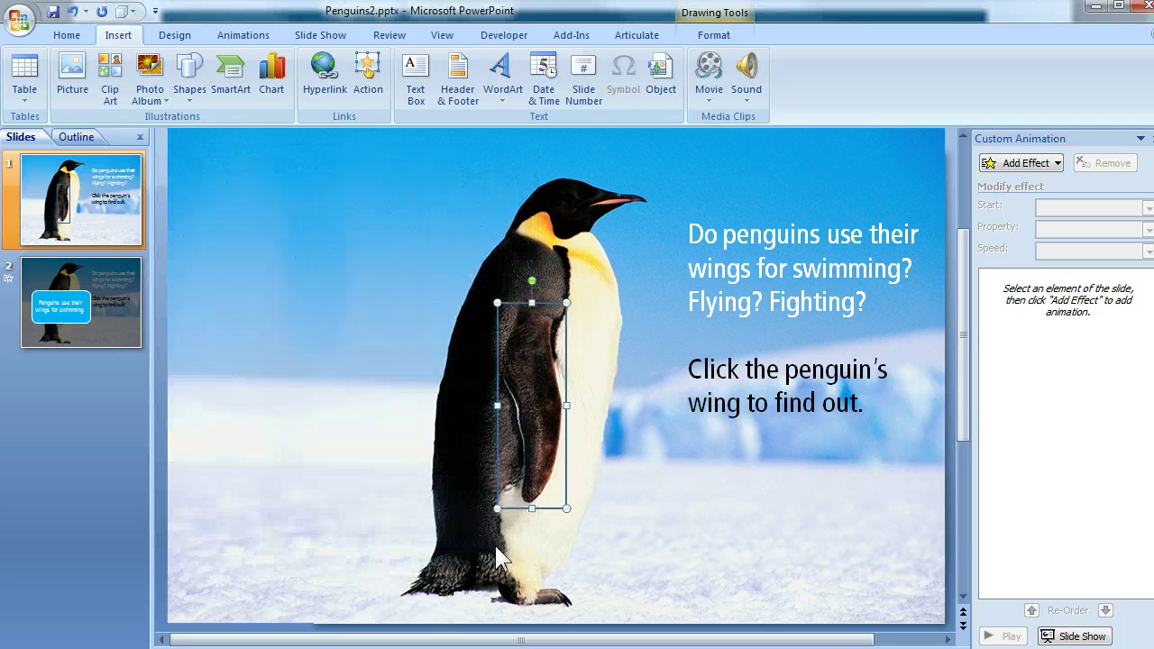
pyautogui.click(712, 37)
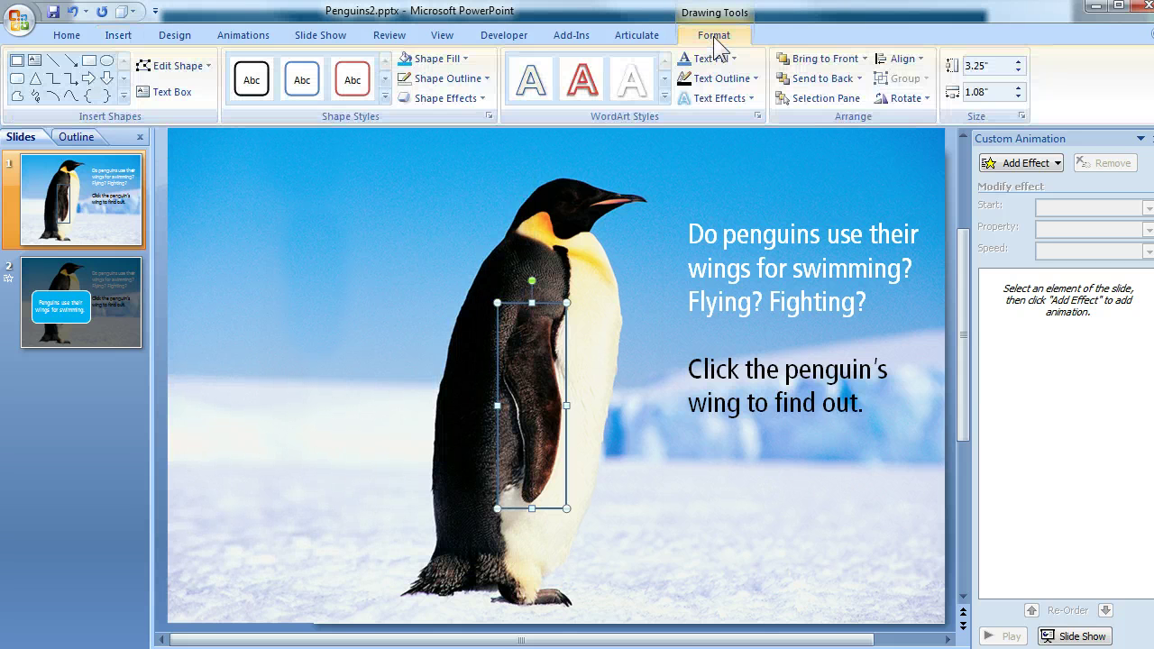
pyautogui.click(483, 77)
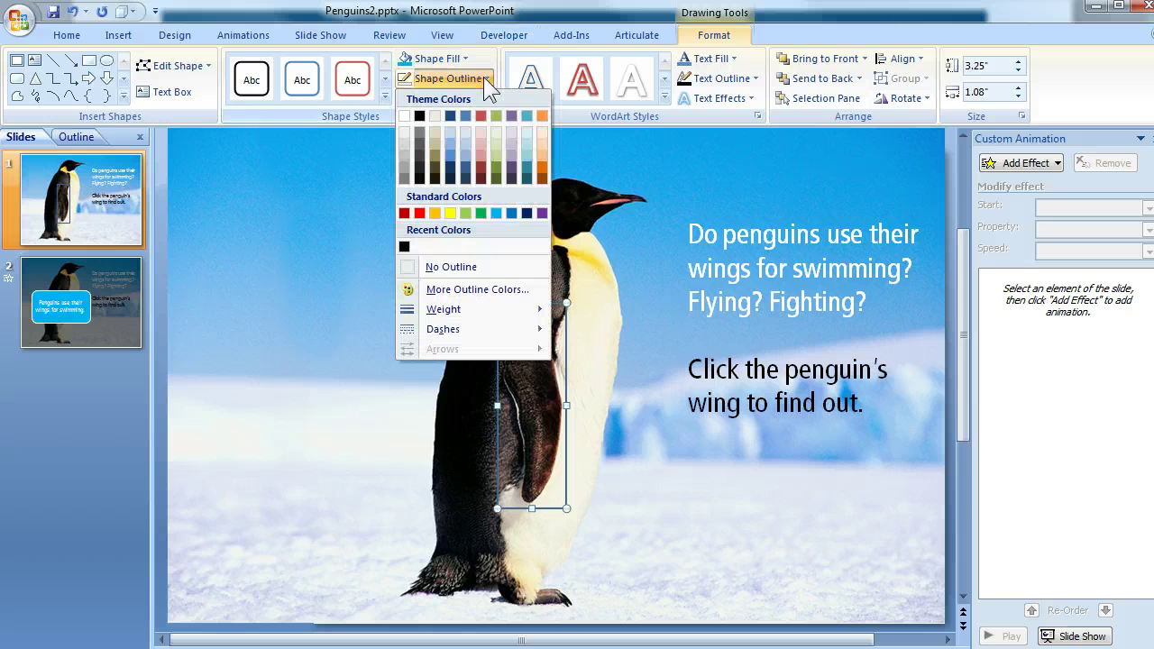
pyautogui.click(487, 265)
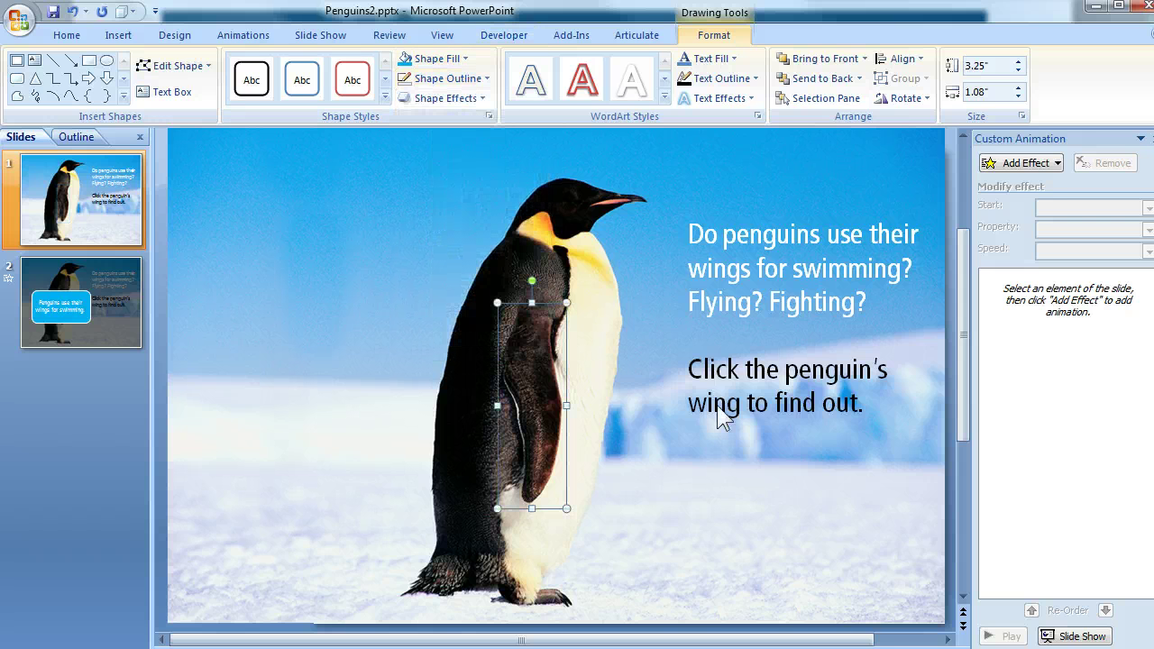
# Hyperlink the wing rectangle to Slide 2 within this document
pyautogui.rightClick(529, 340)
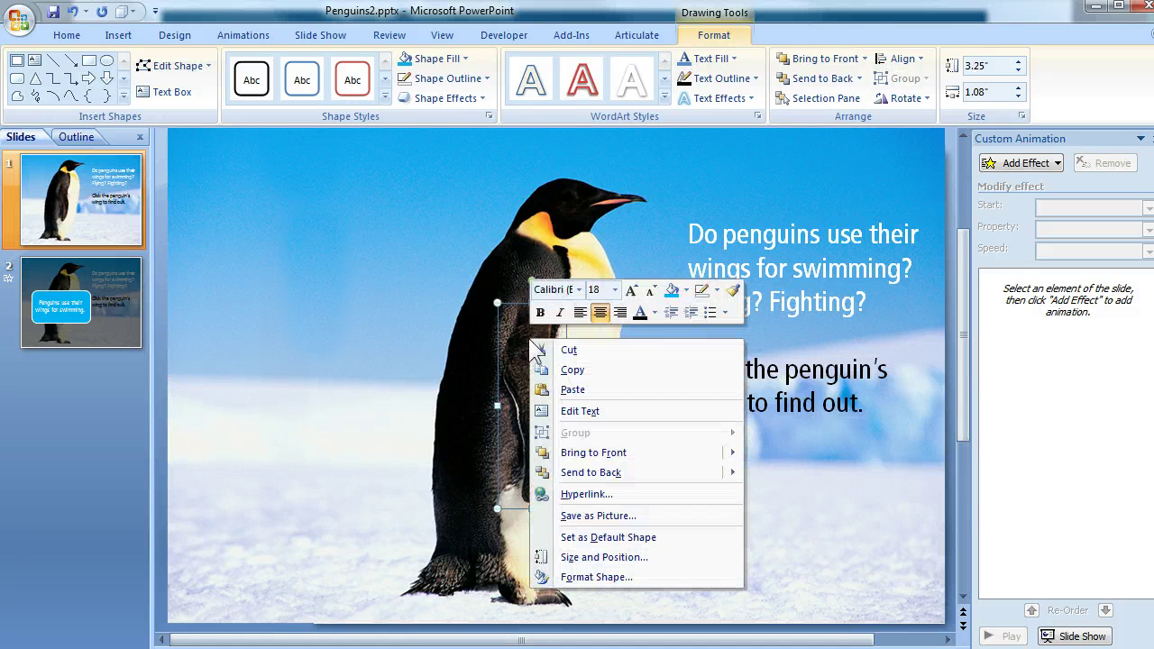
pyautogui.click(625, 493)
pyautogui.moveTo(123, 114); pyautogui.dragTo(592, 132)
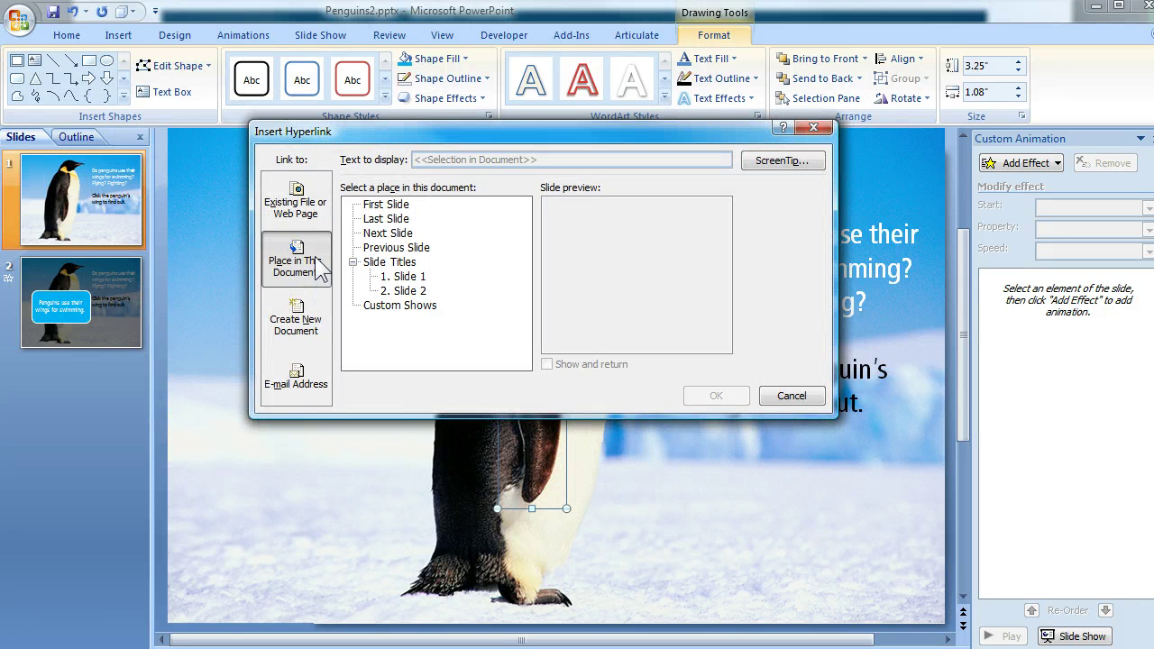
pyautogui.click(418, 291)
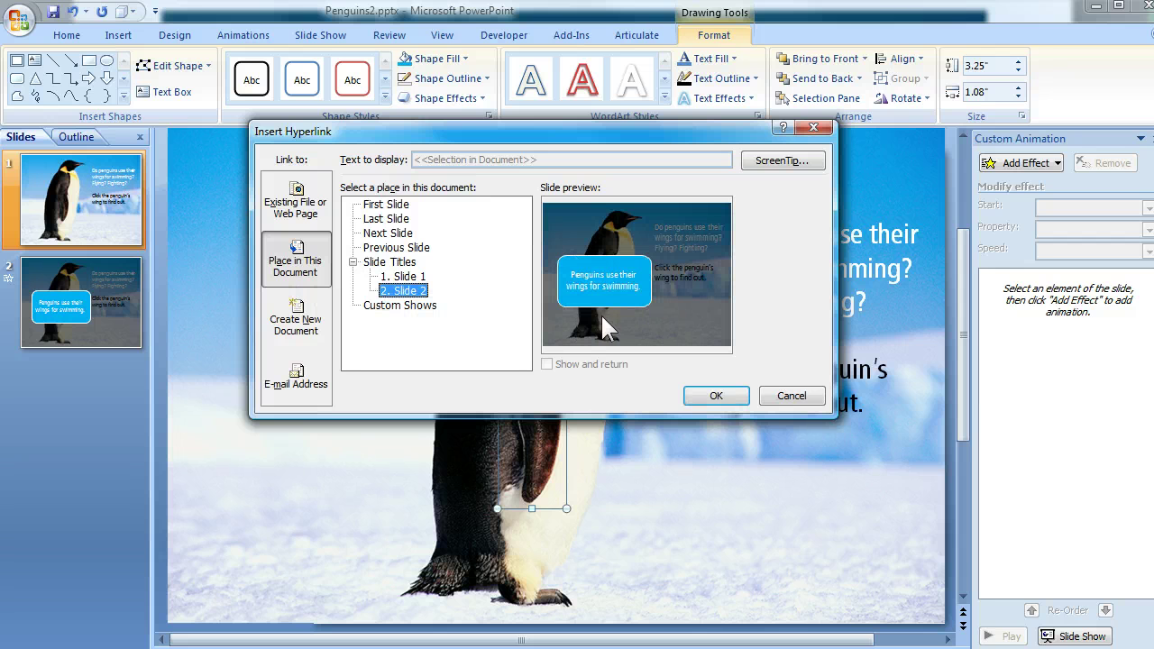
pyautogui.click(718, 394)
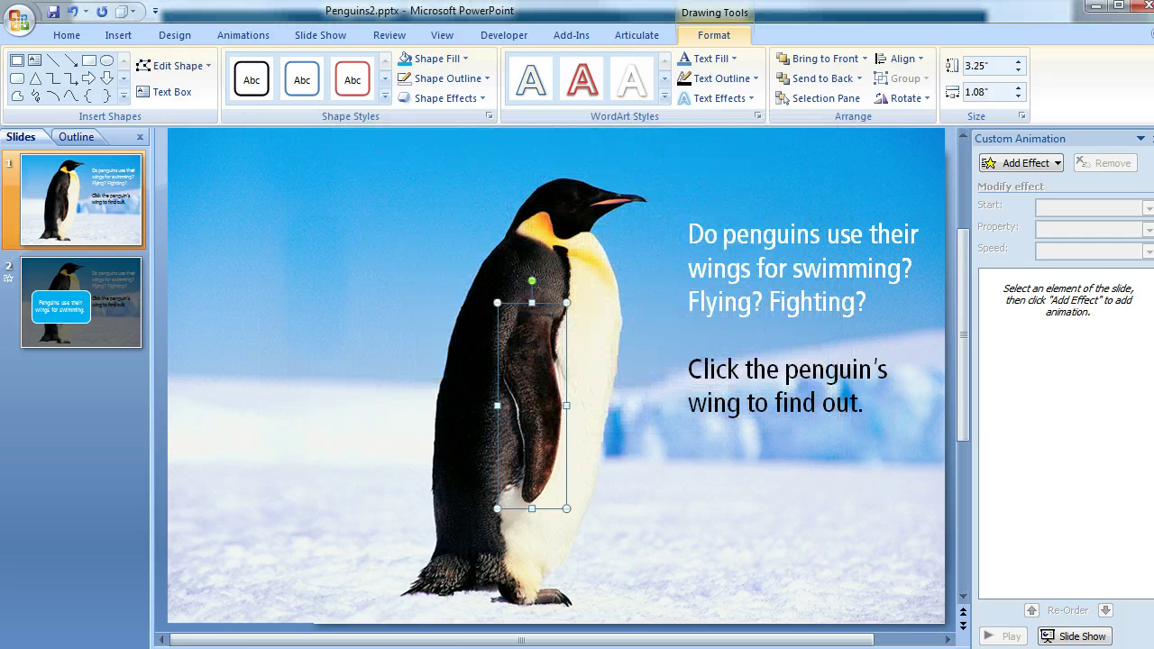
# Deselect the rectangle and start the Articulate preview of the presentation
pyautogui.press('Escape')
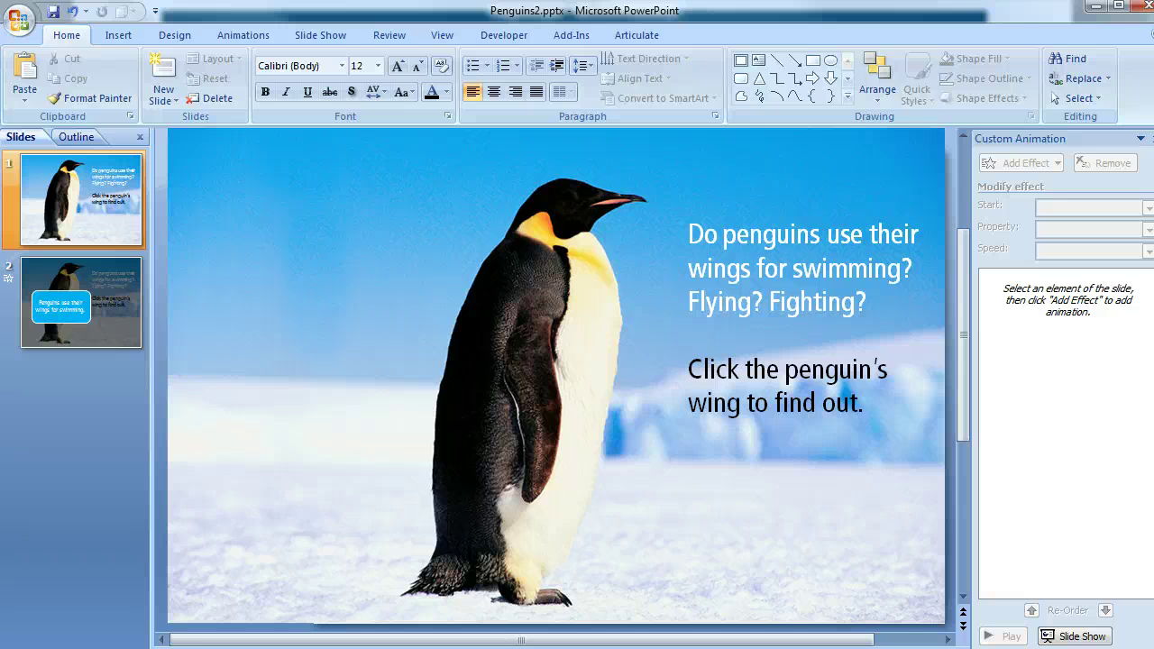
pyautogui.click(617, 37)
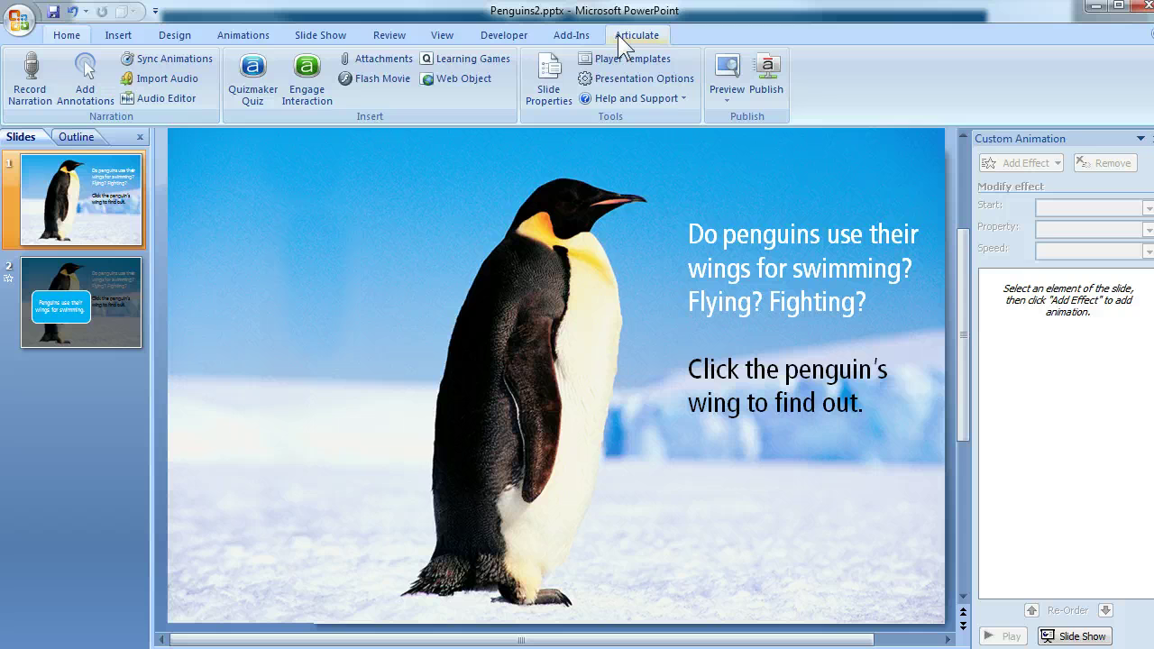